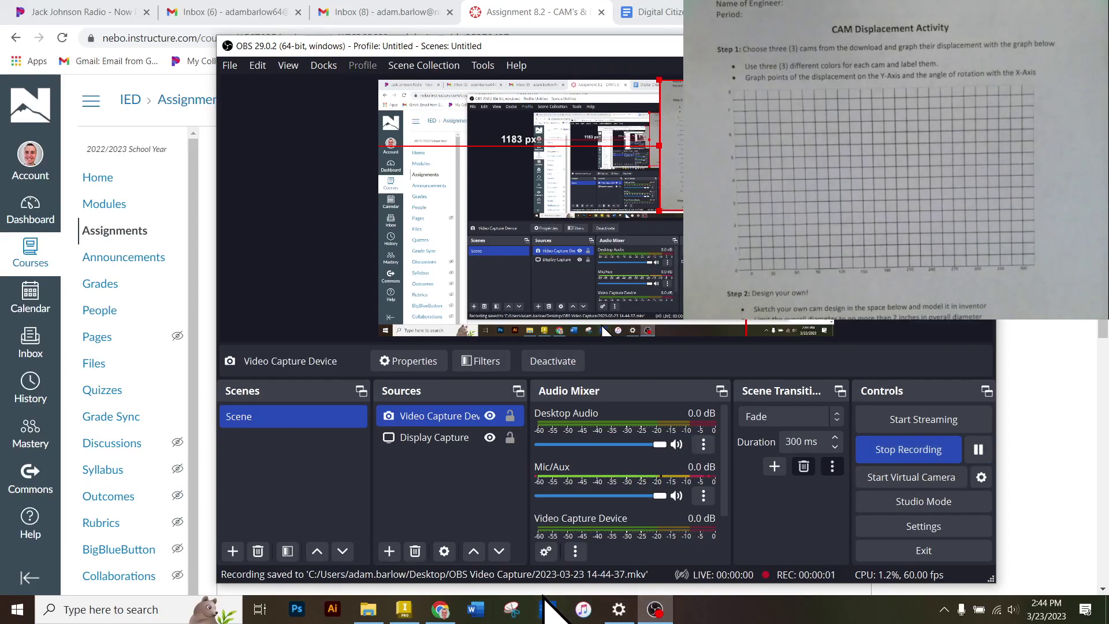
- Bring the Canvas Assignment 8.2 - CAM's & Displacement page forward and minimize OBS
left_click(520, 17)
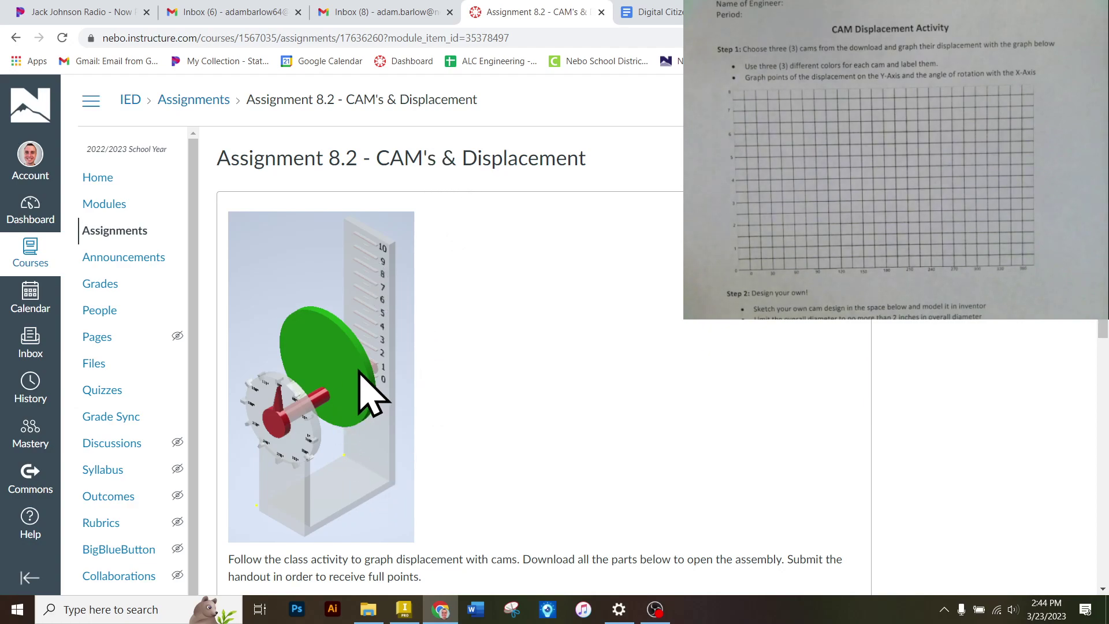
scroll(370, 392, "down", 3)
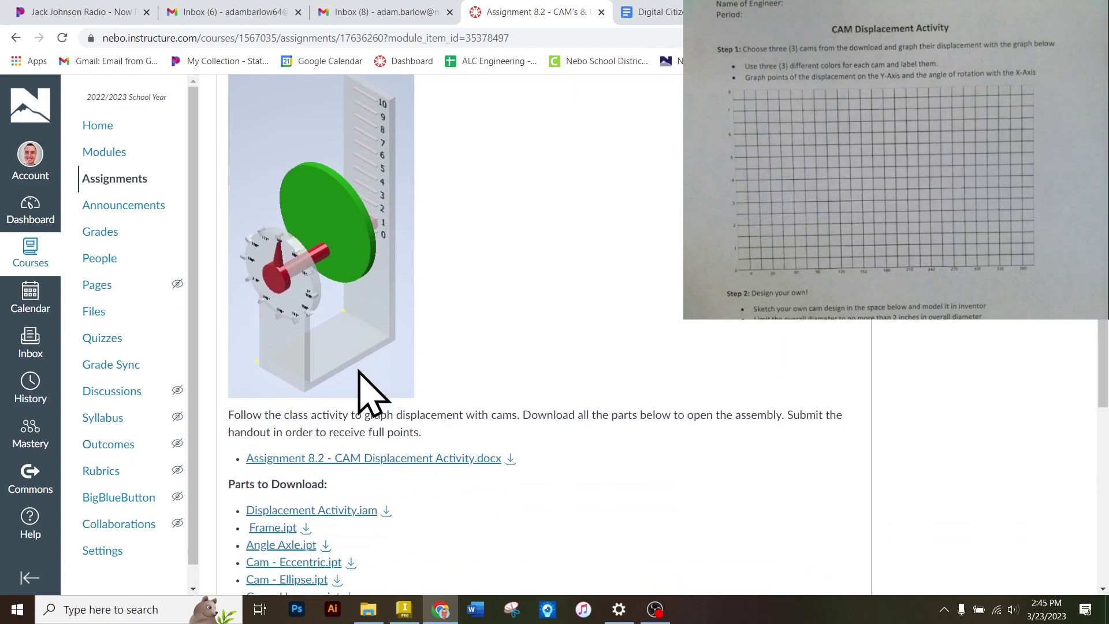
scroll(359, 371, "up", 1)
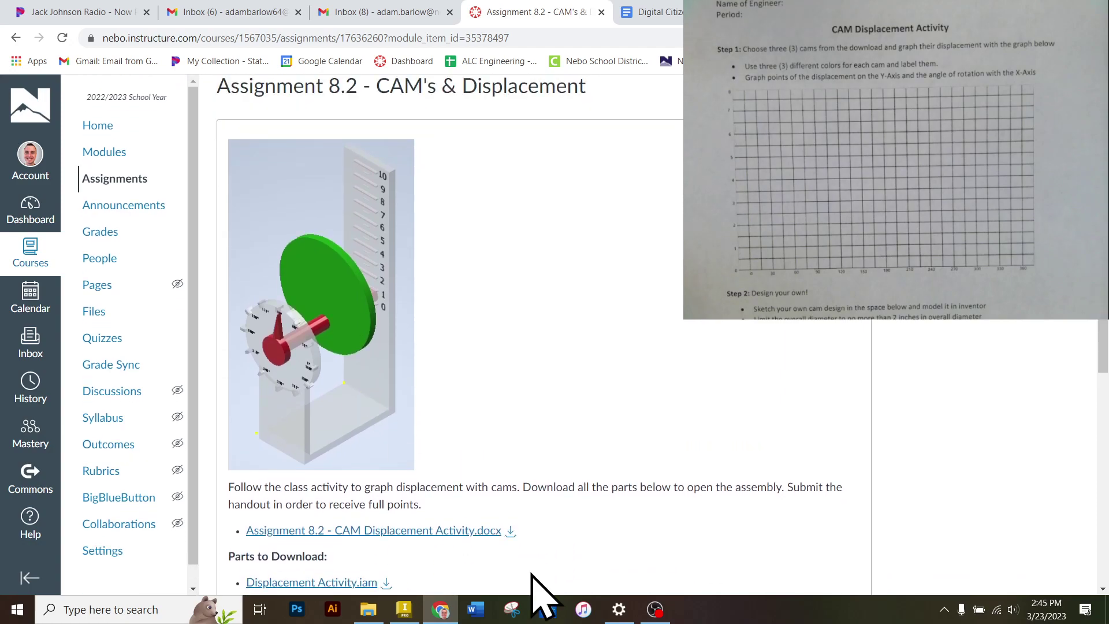
left_click(654, 610)
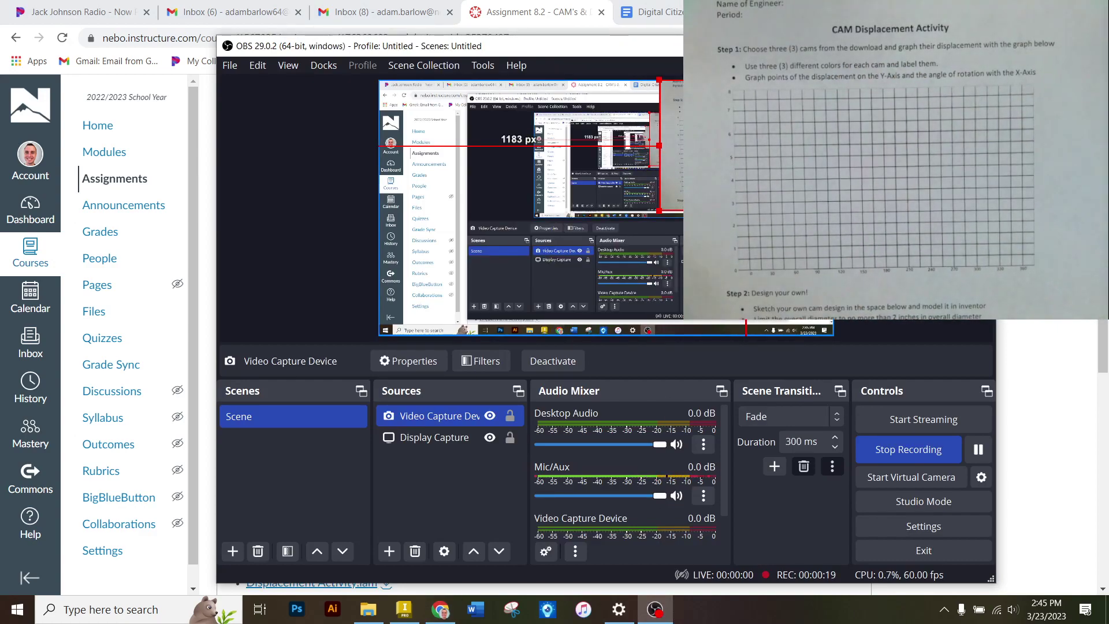
left_click(658, 609)
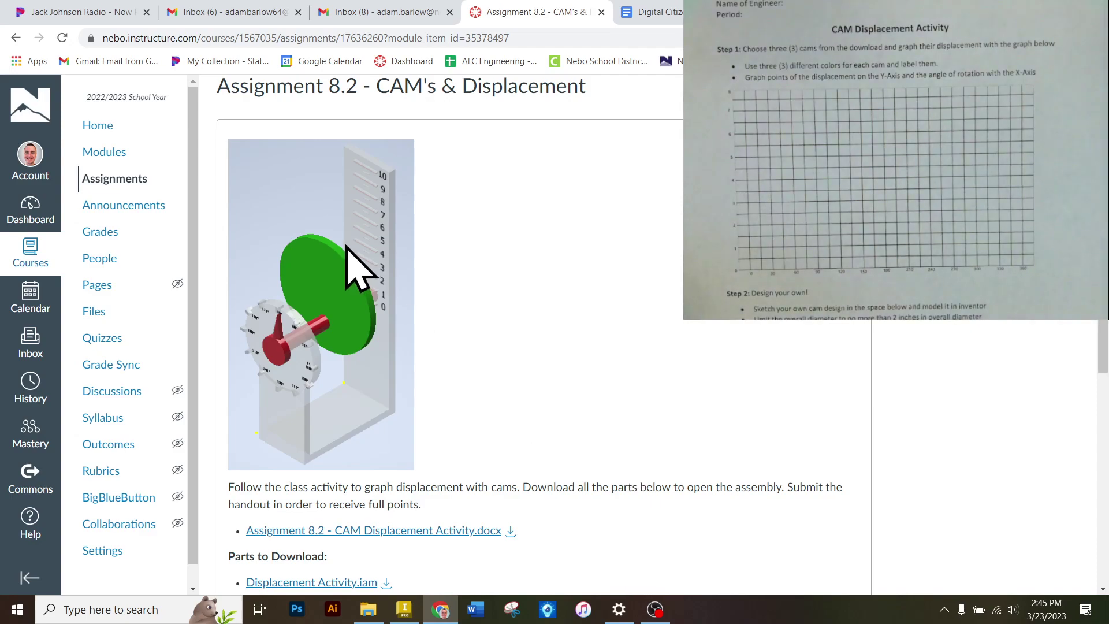
- Scroll the assignment down to the Parts to Download list of eight files
scroll(497, 271, "down", 1)
scroll(498, 257, "down", 1)
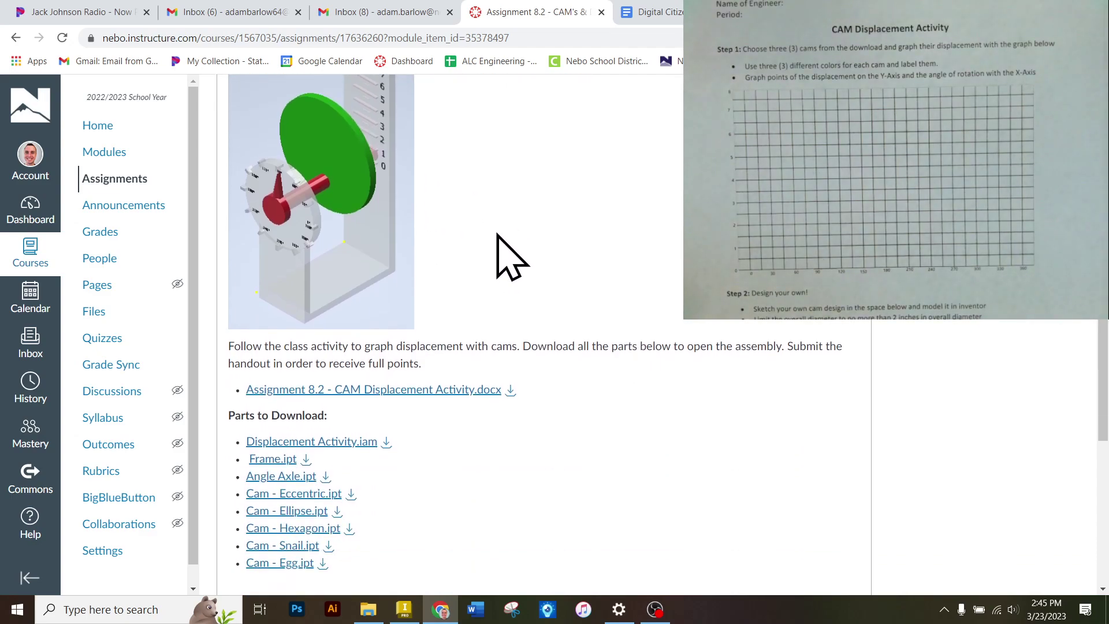
scroll(497, 257, "up", 4)
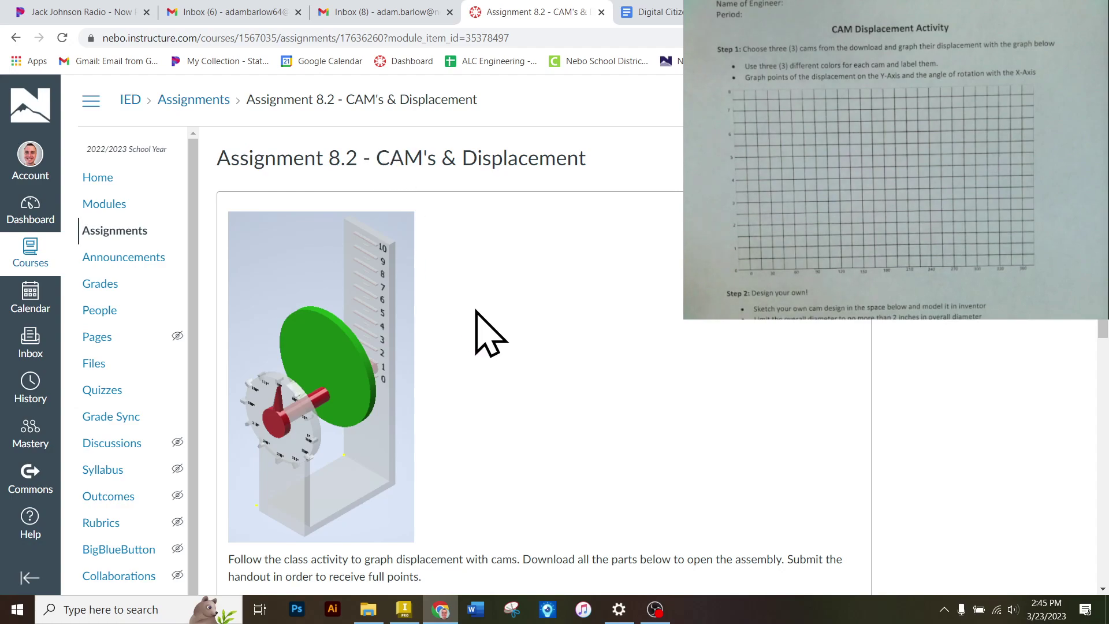
scroll(493, 335, "down", 2)
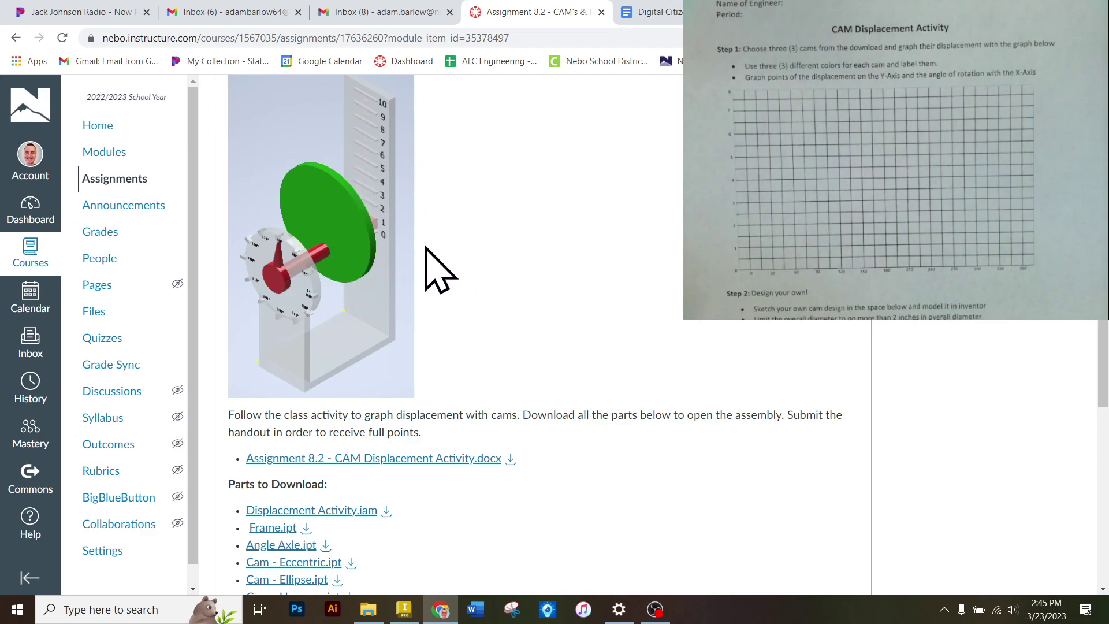
scroll(426, 247, "down", 4)
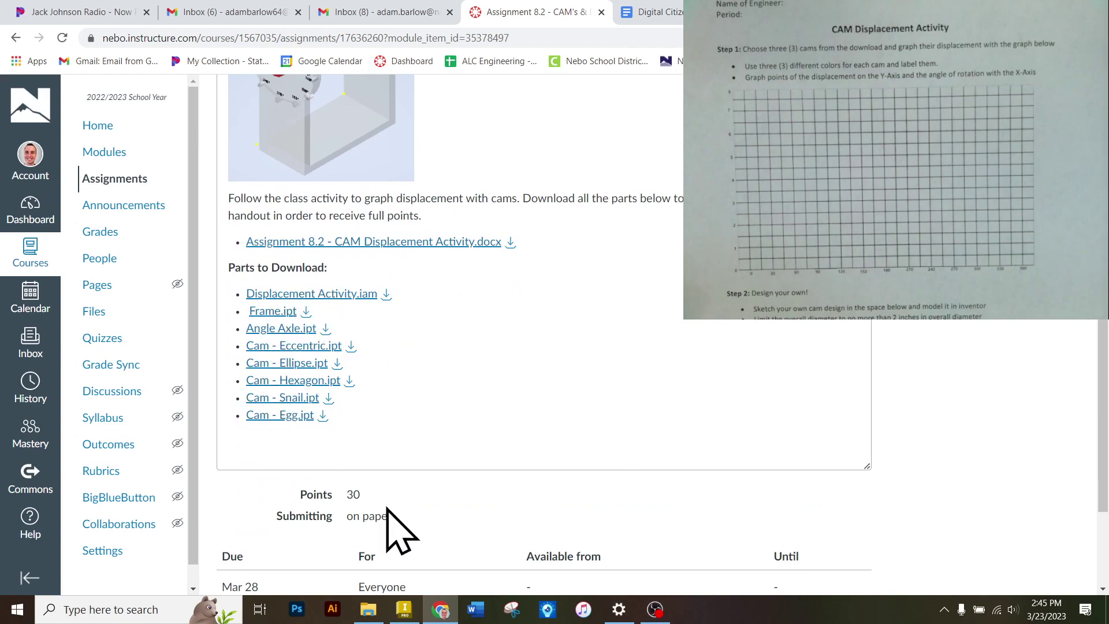
- Download Displacement Activity.iam, Frame.ipt and Angle Axle.ipt from Canvas
left_click(368, 609)
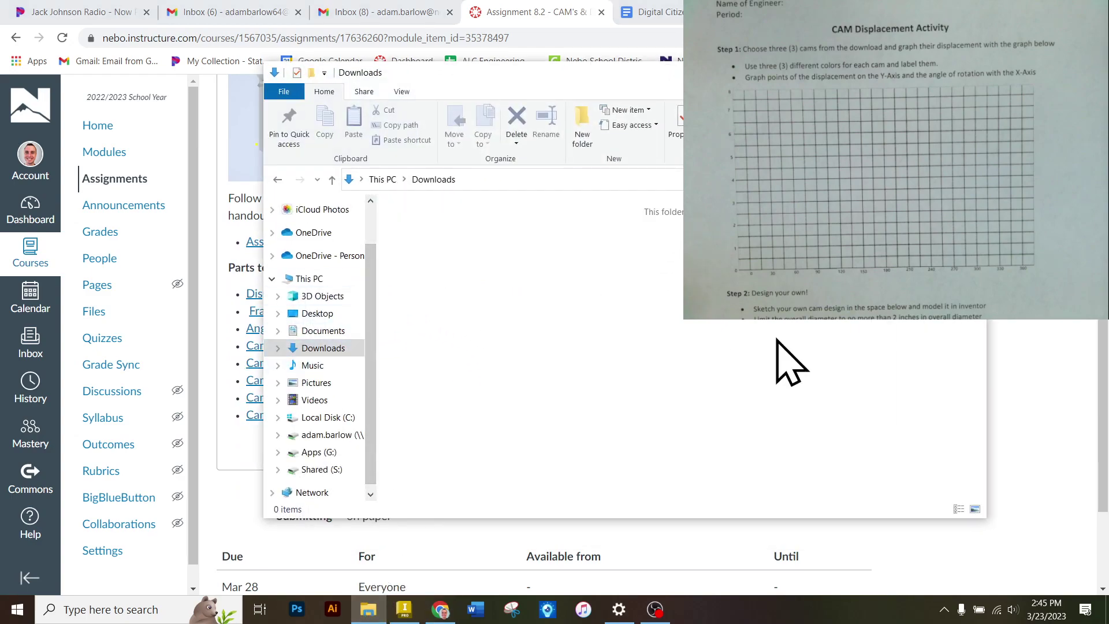
key("super+Down")
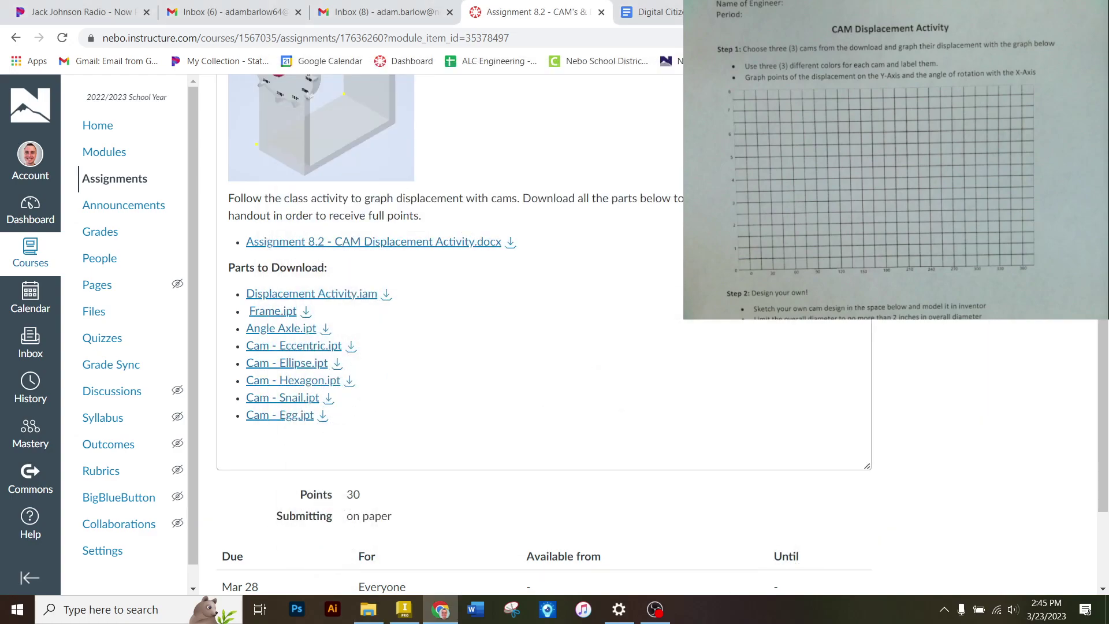
left_click(387, 293)
left_click(306, 312)
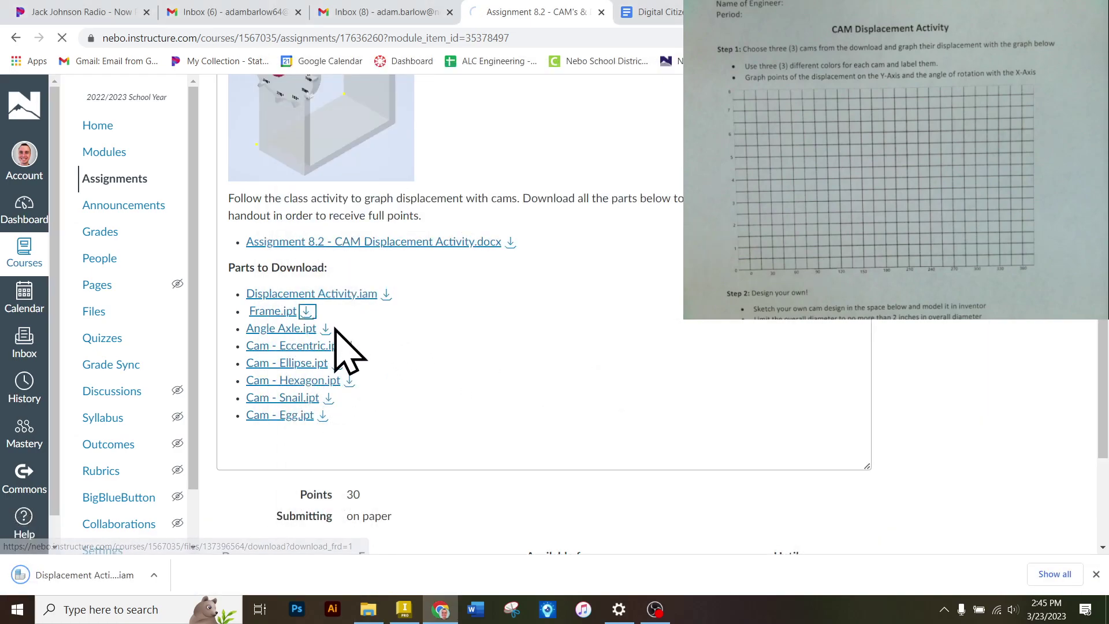
left_click(326, 328)
- Download the Eccentric, Ellipse, Hexagon, Snail and Egg cam parts and view them in Downloads
left_click(351, 346)
left_click(337, 363)
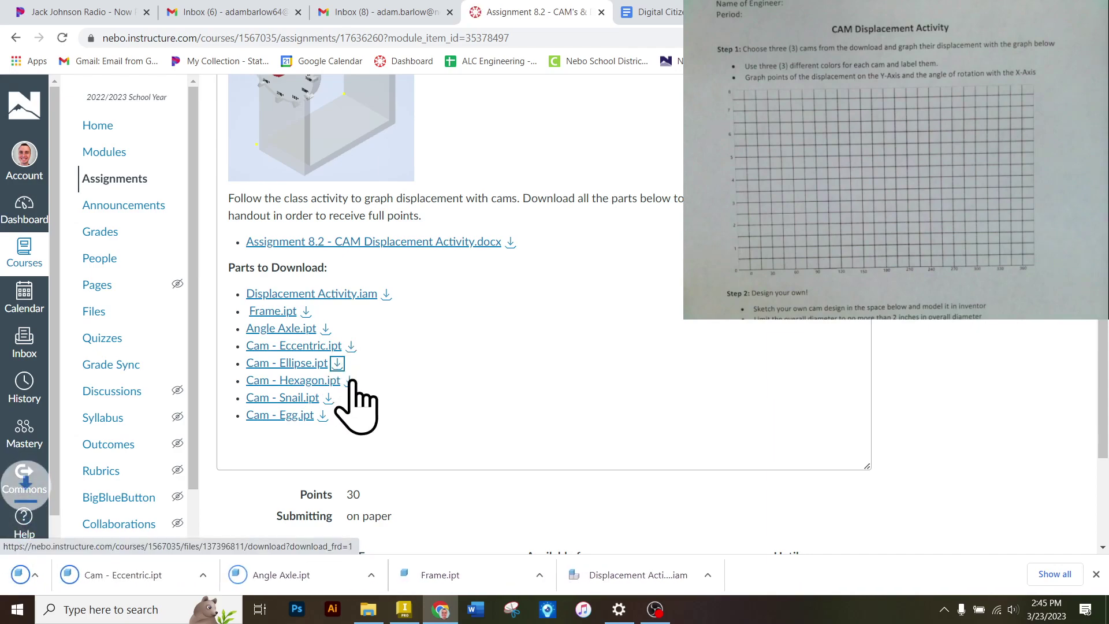
left_click(350, 380)
left_click(329, 398)
left_click(325, 415)
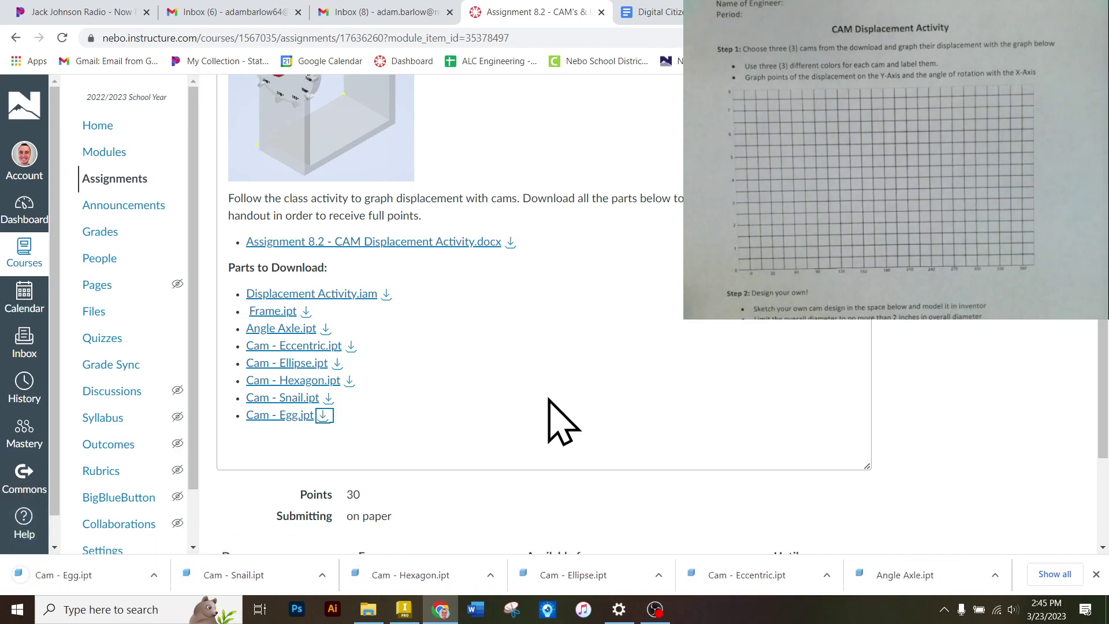
left_click(372, 615)
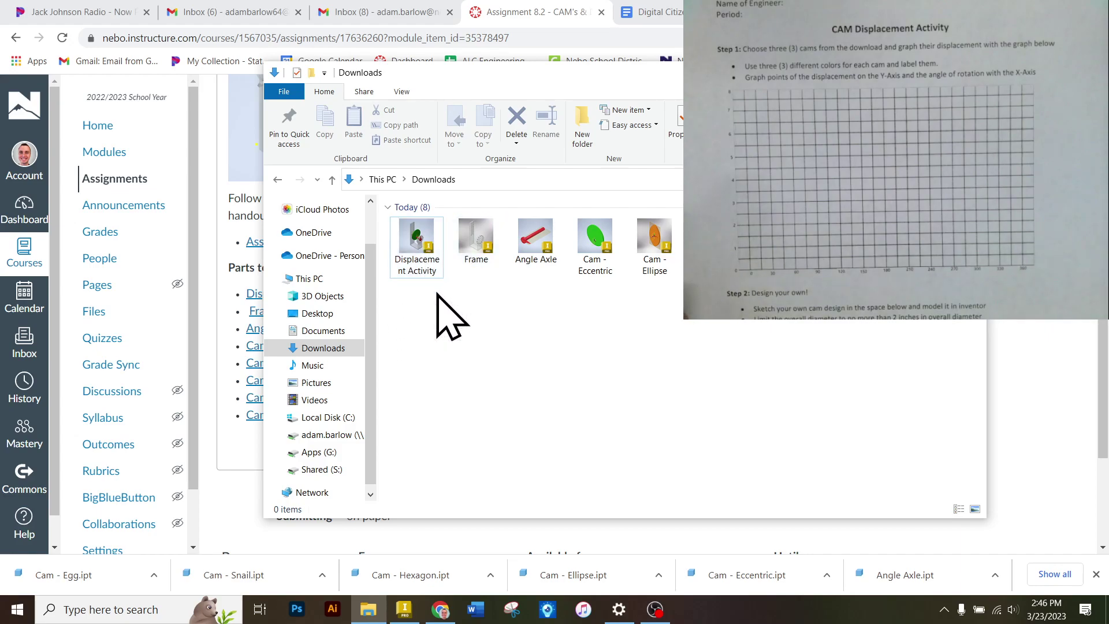
- Open Displacement Activity.iam and orbit in to the front of the dial
double_click(420, 268)
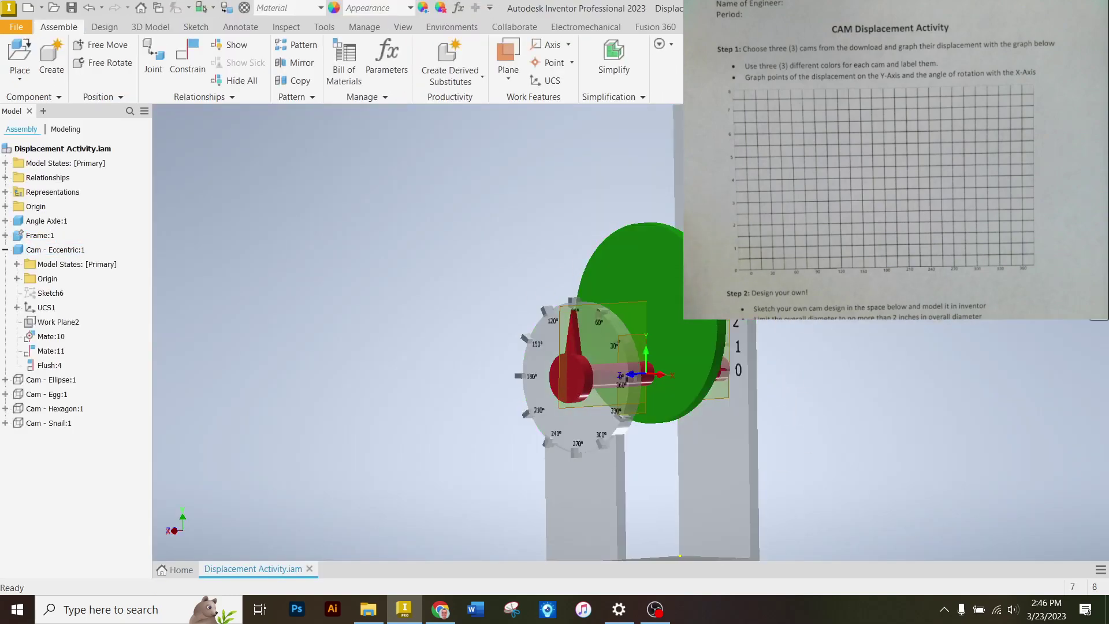
mouse_move(644, 342)
middle_mouse_down("shift")
mouse_move(681, 347)
mouse_move(647, 393)
mouse_move(645, 346)
mouse_move(632, 348)
middle_mouse_up("shift")
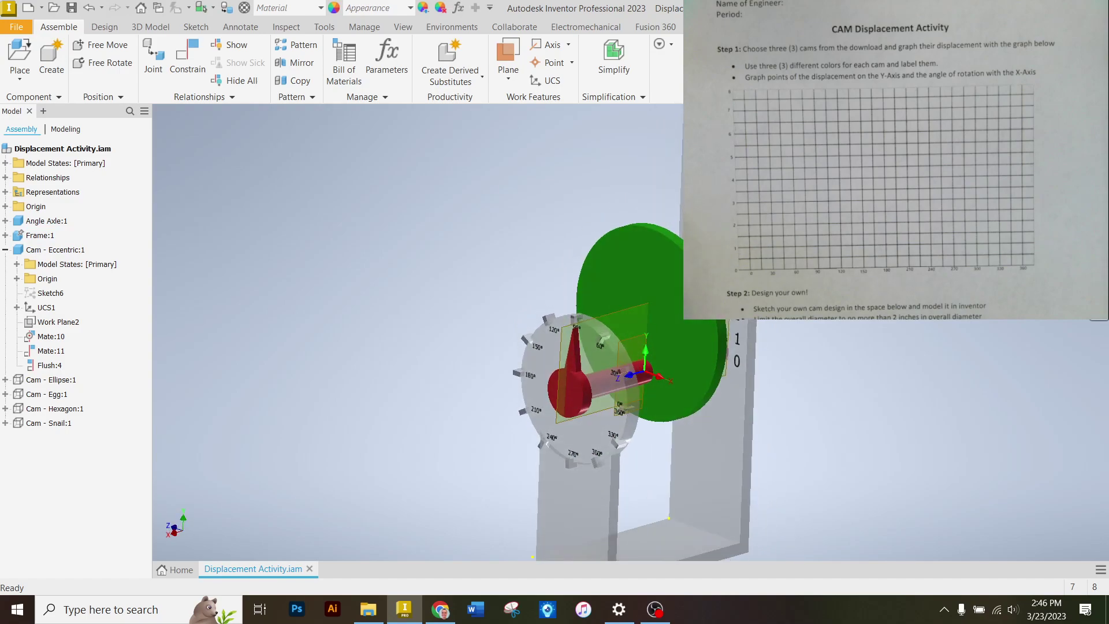
key("F5")
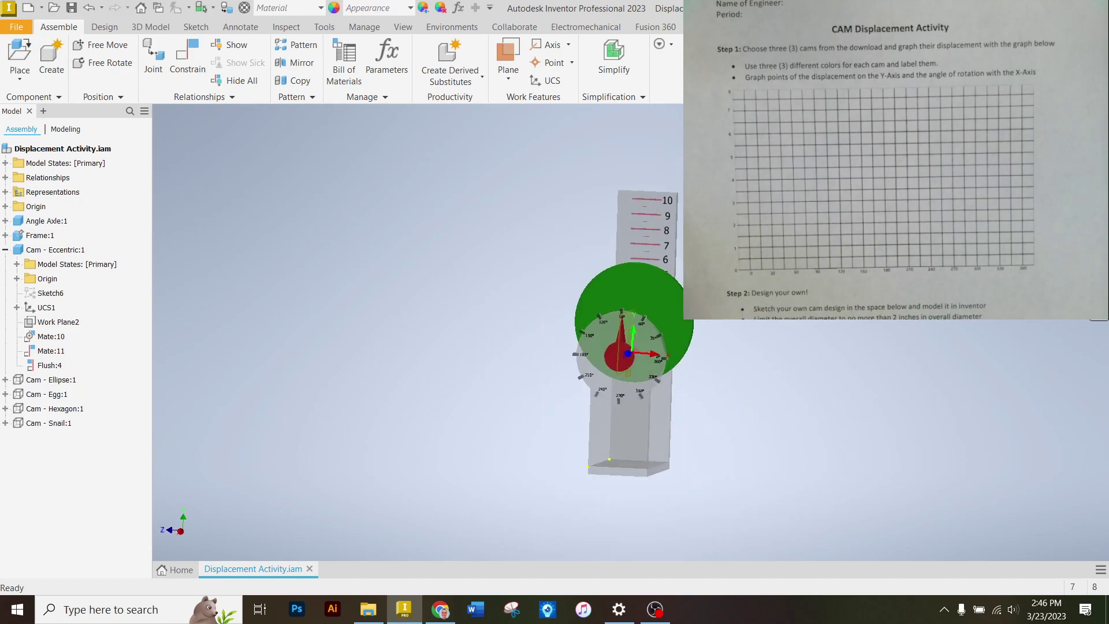
scroll(664, 378, "up", 3)
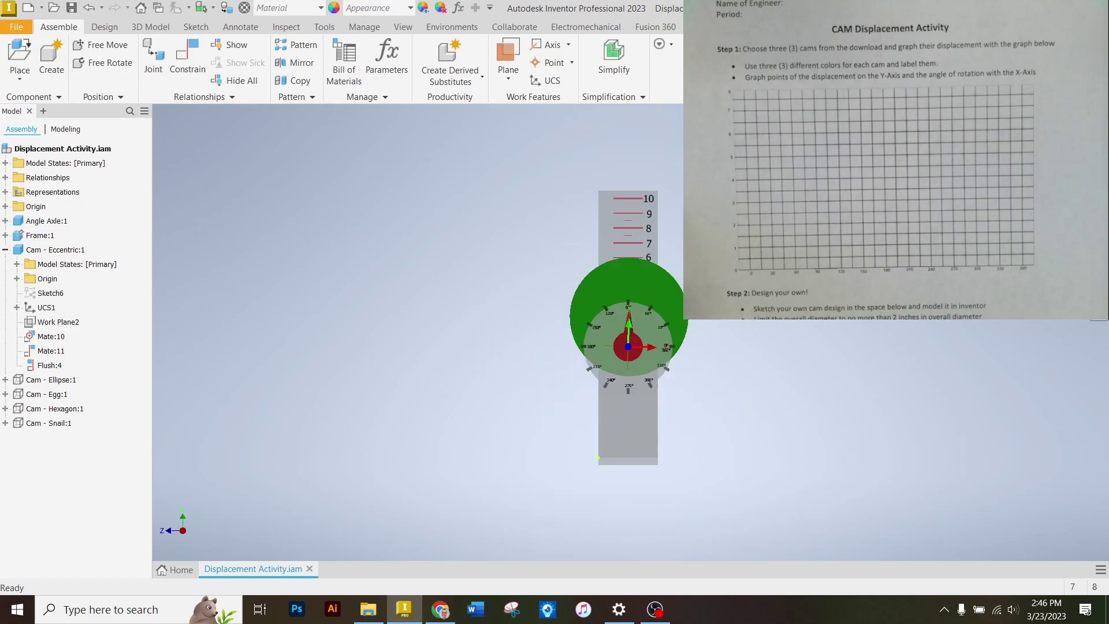
middle_click_drag(635, 335, 693, 314, "shift")
scroll(626, 321, "up", 2)
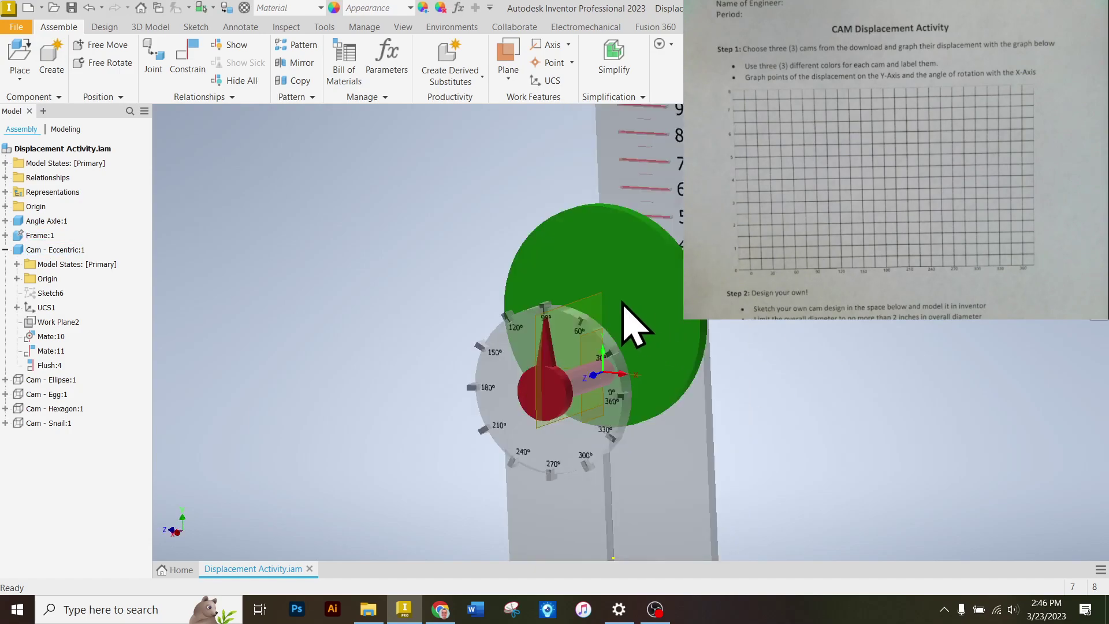
- Drag the eccentric cam and Angle Axle so the pointer swings toward 0°
left_click(628, 233)
left_click_drag(628, 233, 716, 450)
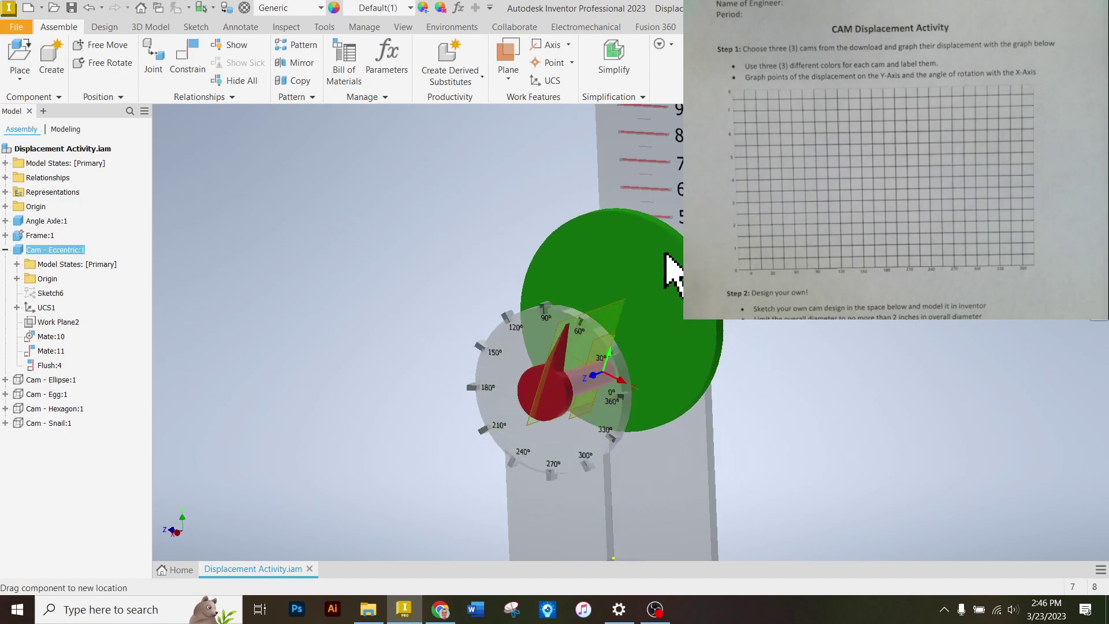
left_click(604, 421)
left_click_drag(603, 420, 634, 360)
key("Escape")
- From the front view, drag the axle until the pointer sits exactly at 0°
key("F6")
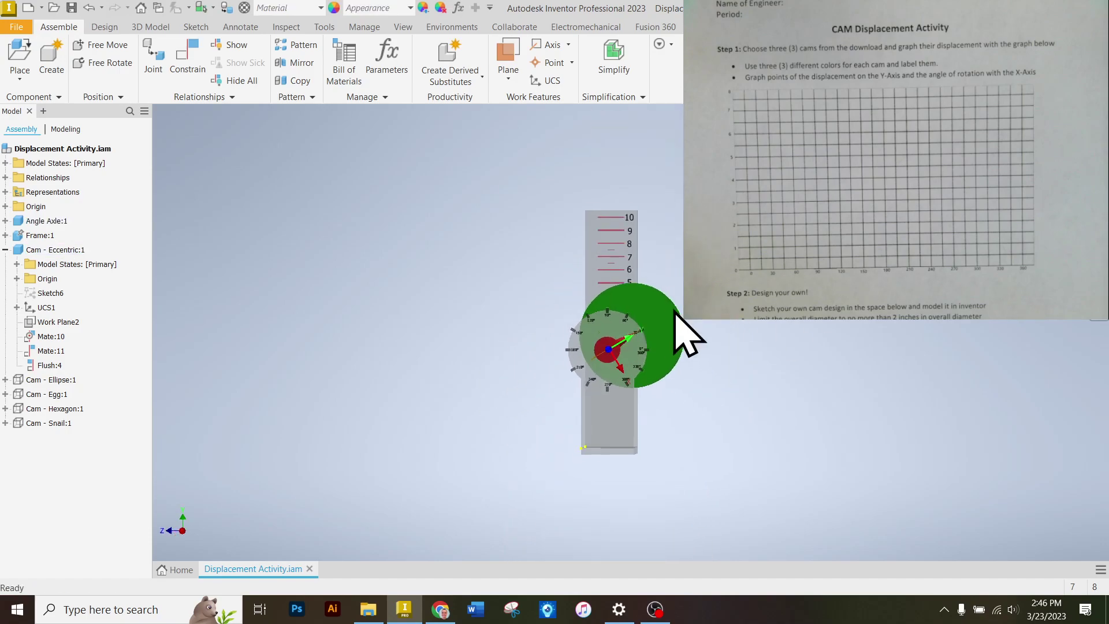
scroll(601, 346, "down", 5)
scroll(693, 364, "up", 4)
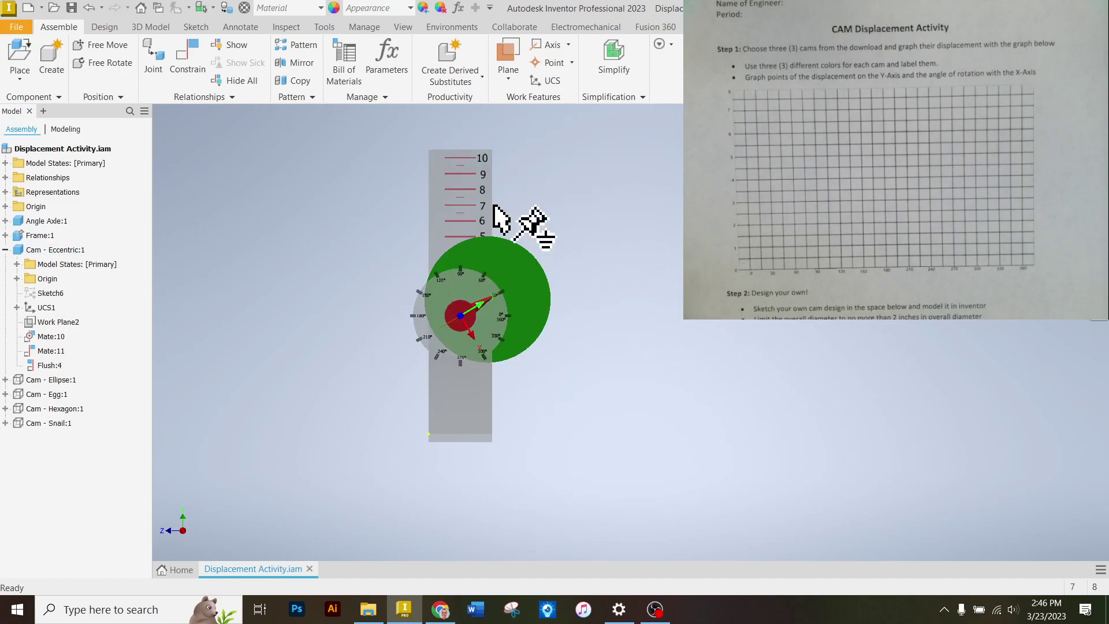
scroll(514, 248, "up", 3)
scroll(495, 408, "down", 2)
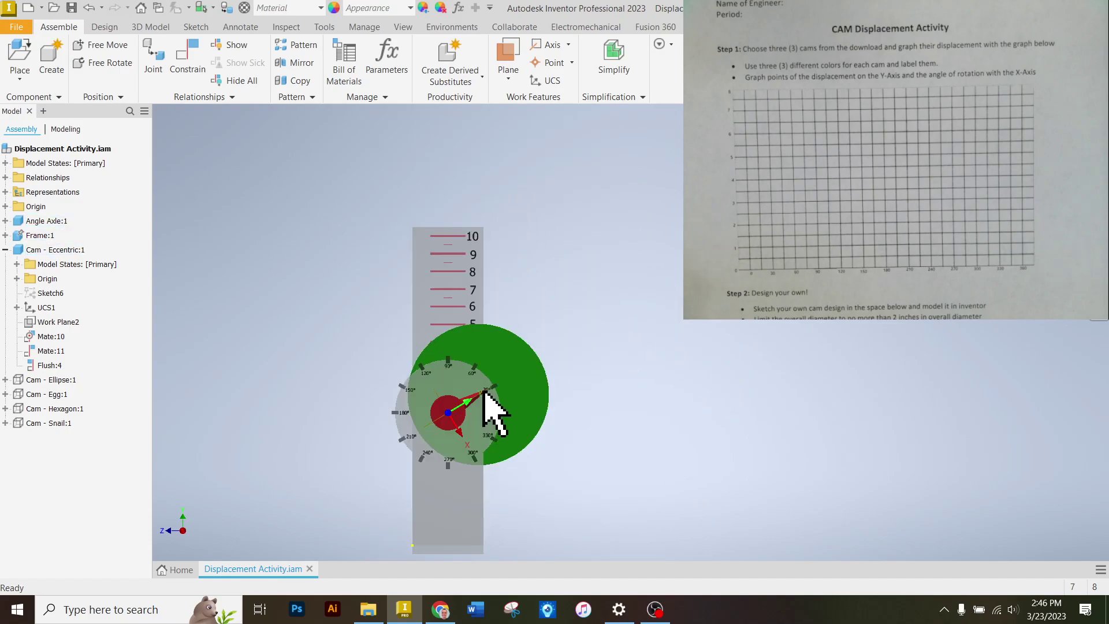
left_click_drag(480, 396, 571, 408)
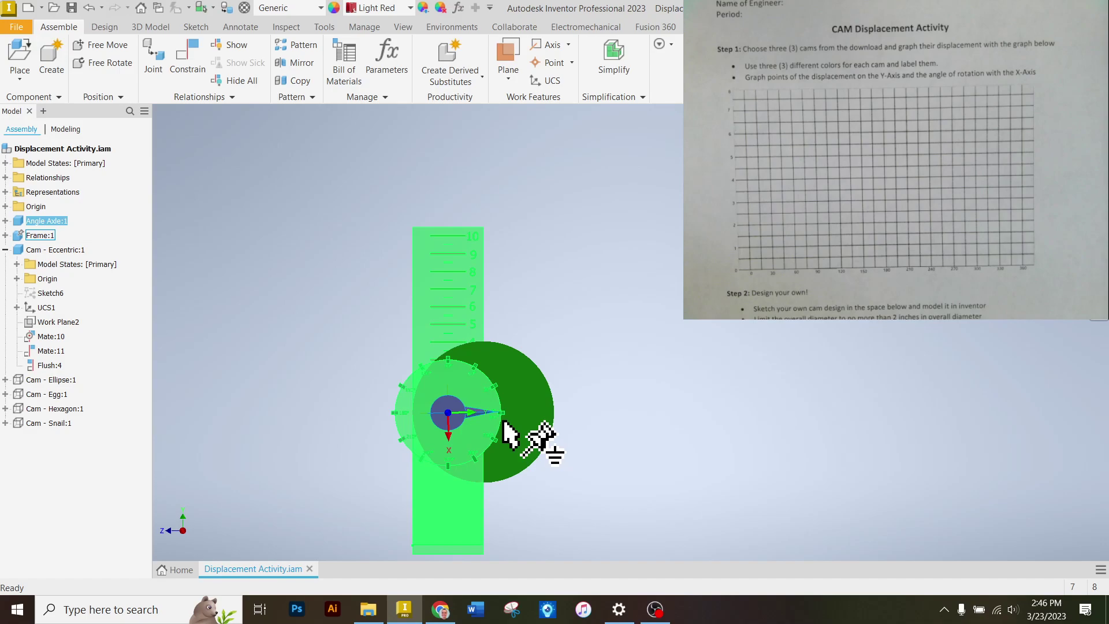
scroll(433, 445, "up", 4)
scroll(522, 496, "down", 3)
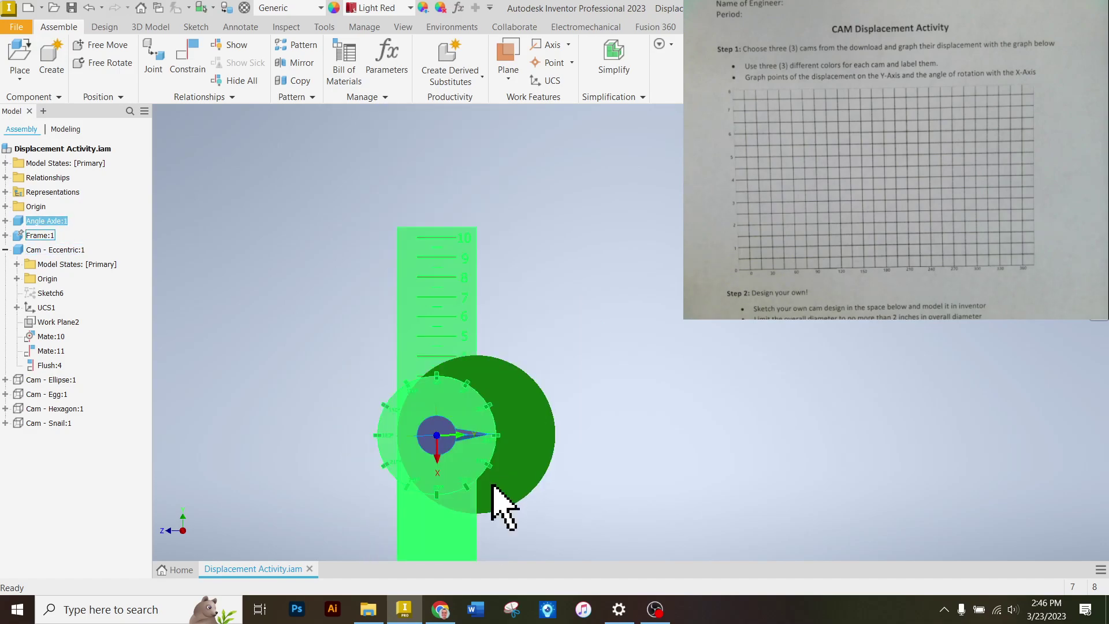
scroll(514, 490, "up", 2)
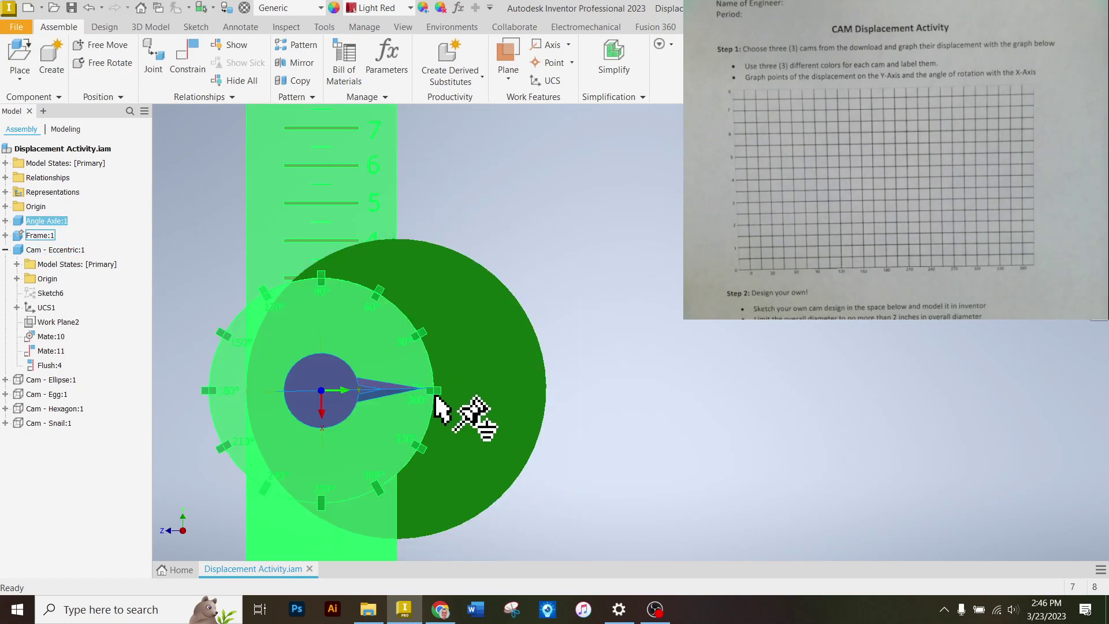
- Rotate the eccentric cam to 30°, then 60°, then 90° on the axle
left_click(418, 398)
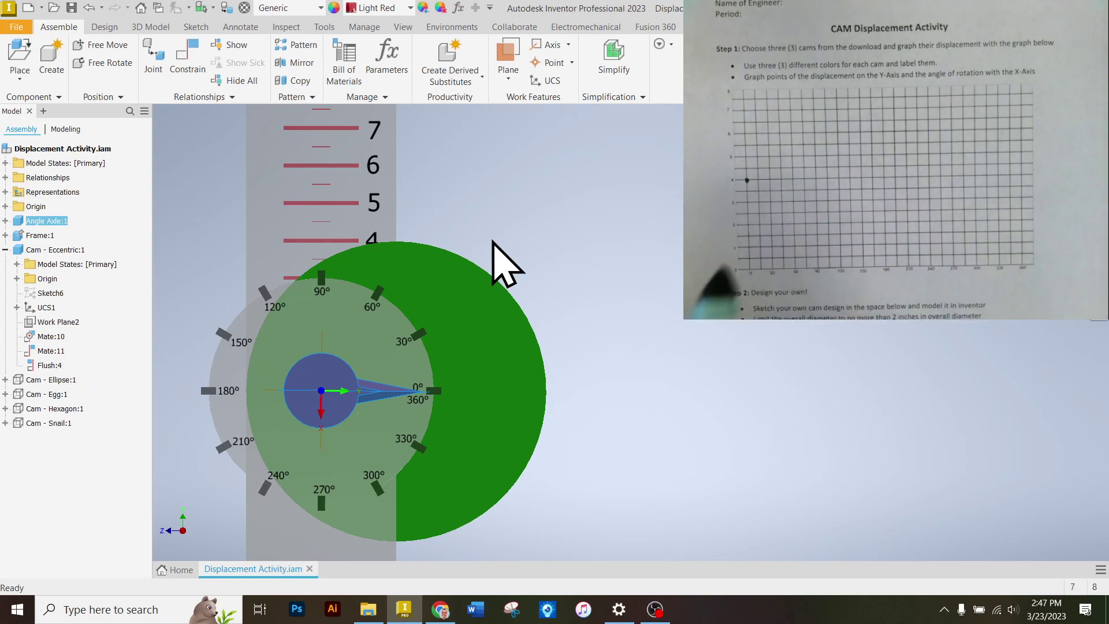
left_click(516, 386)
left_click_drag(516, 386, 527, 276)
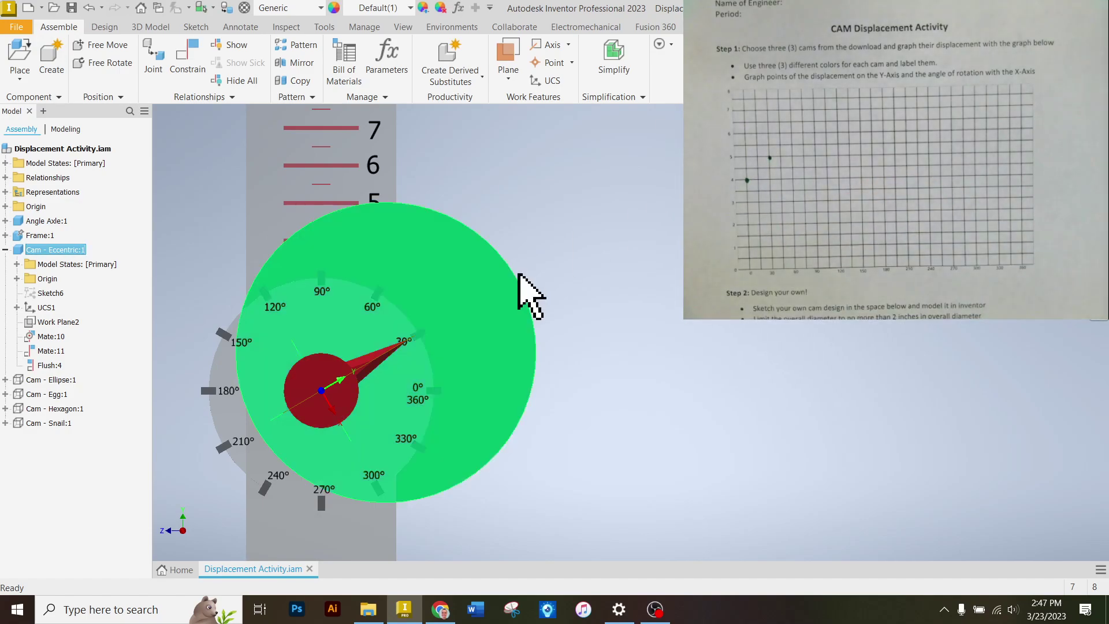
left_click_drag(518, 272, 450, 171)
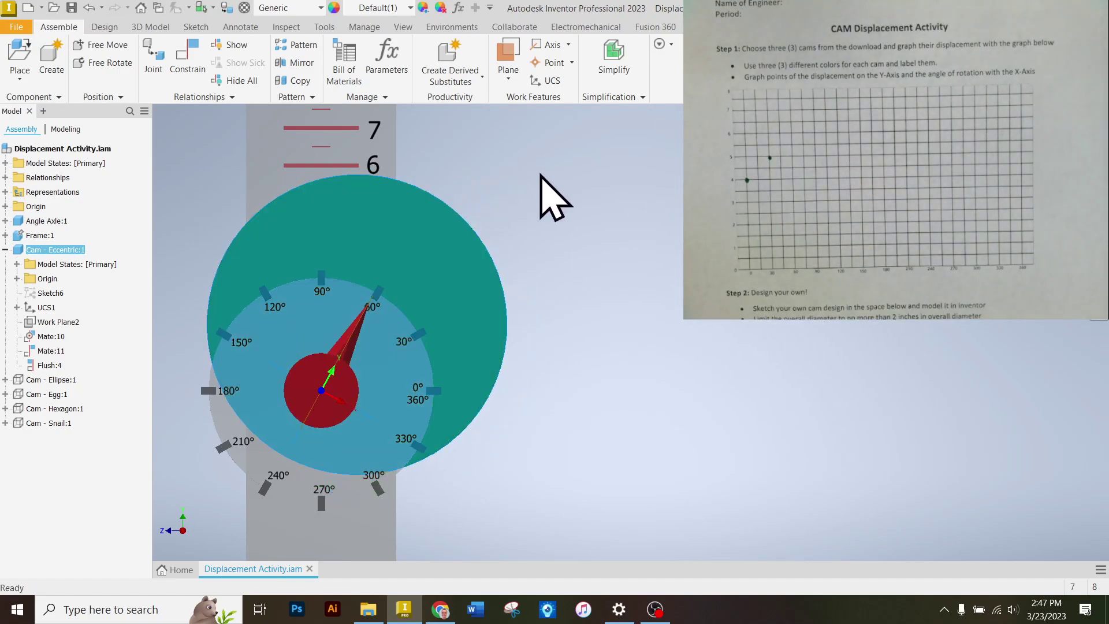
left_click_drag(466, 223, 503, 205)
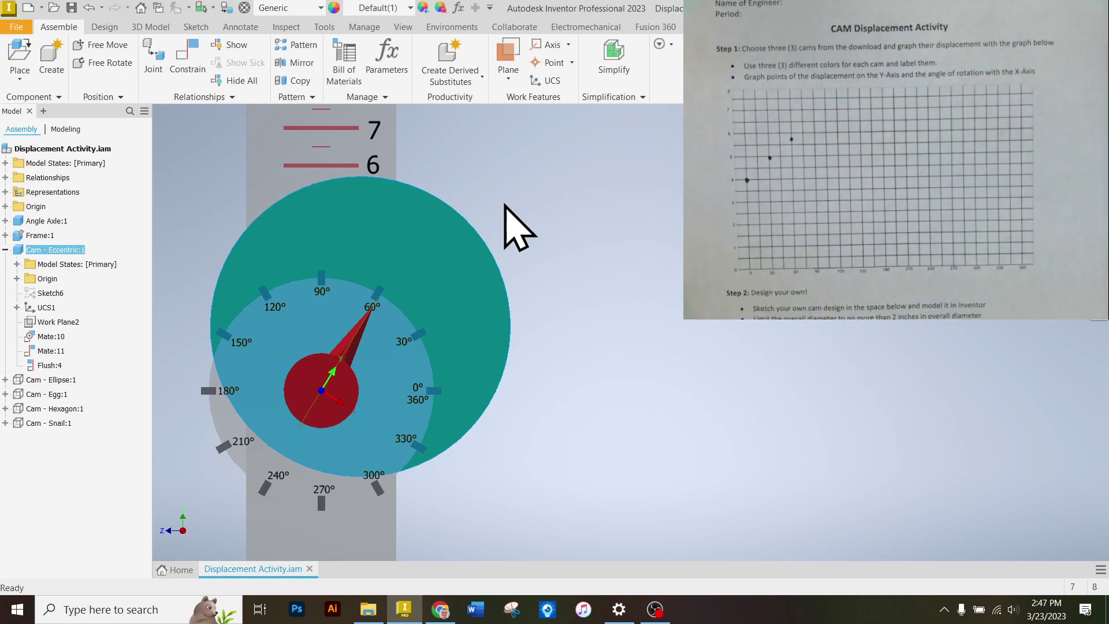
left_click_drag(460, 277, 369, 165)
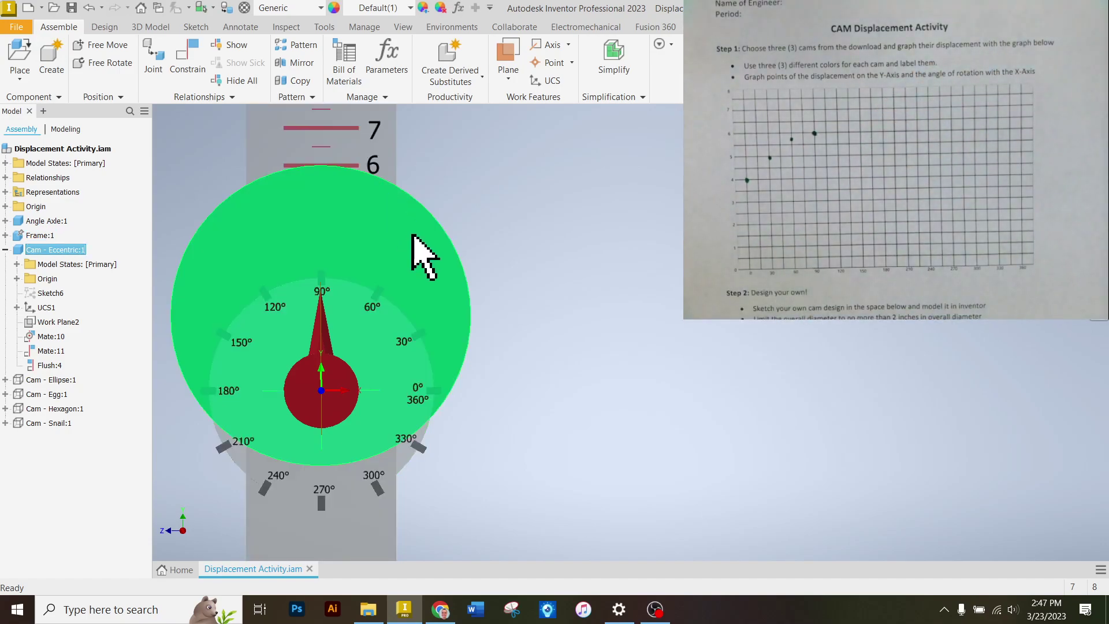
- Turn the eccentric cam through 120°, 150°, 180°, 210° and 240° to 270°
left_click_drag(412, 235, 322, 243)
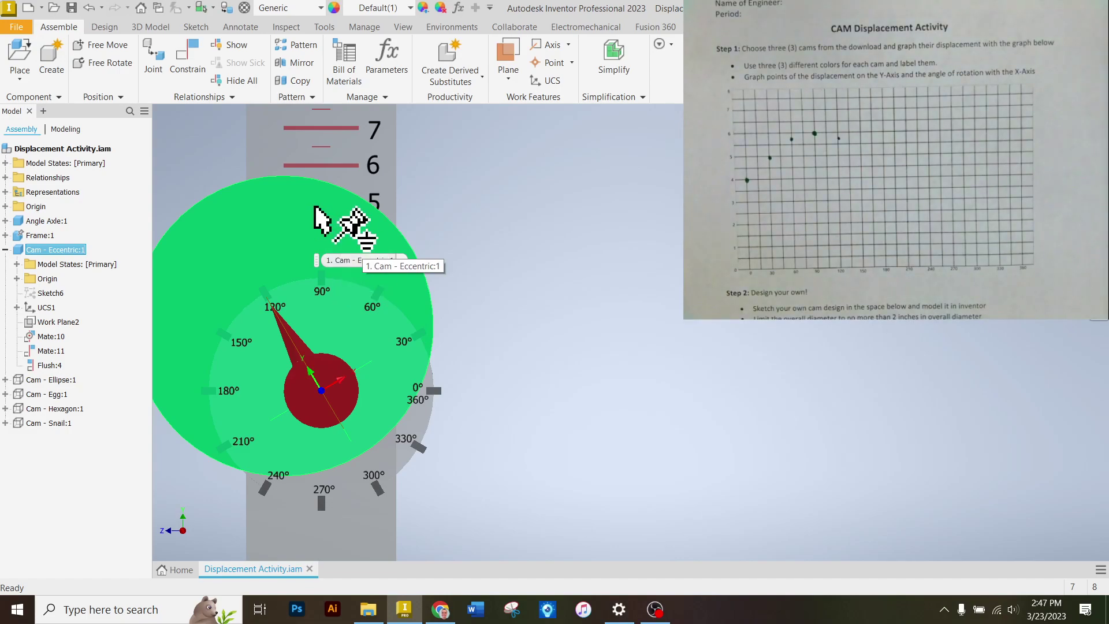
left_click_drag(317, 218, 190, 194)
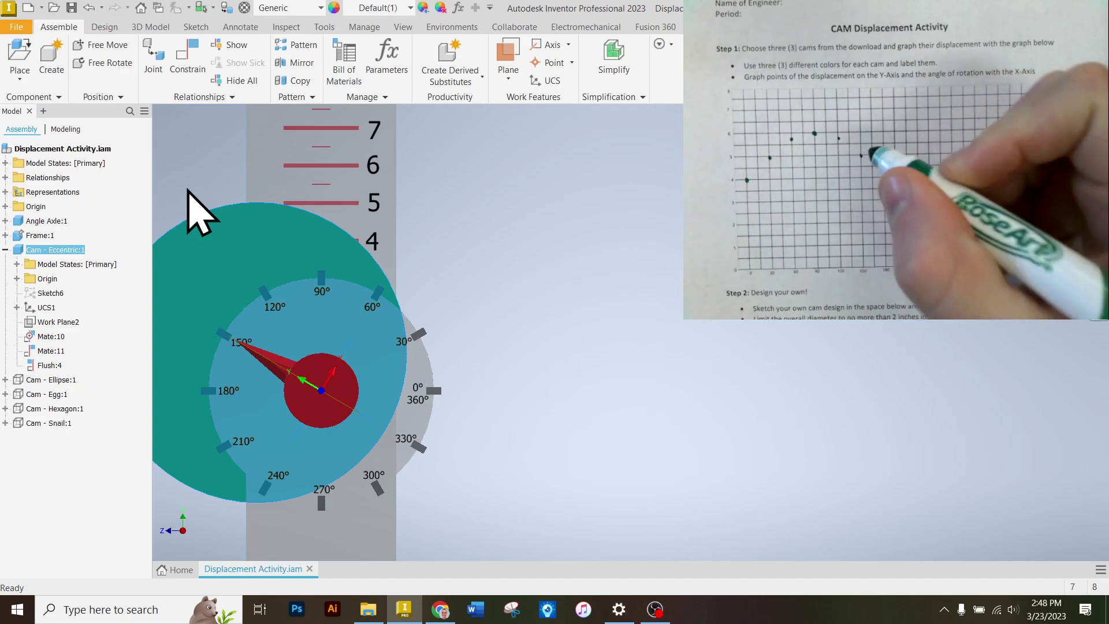
left_click_drag(188, 203, 210, 291)
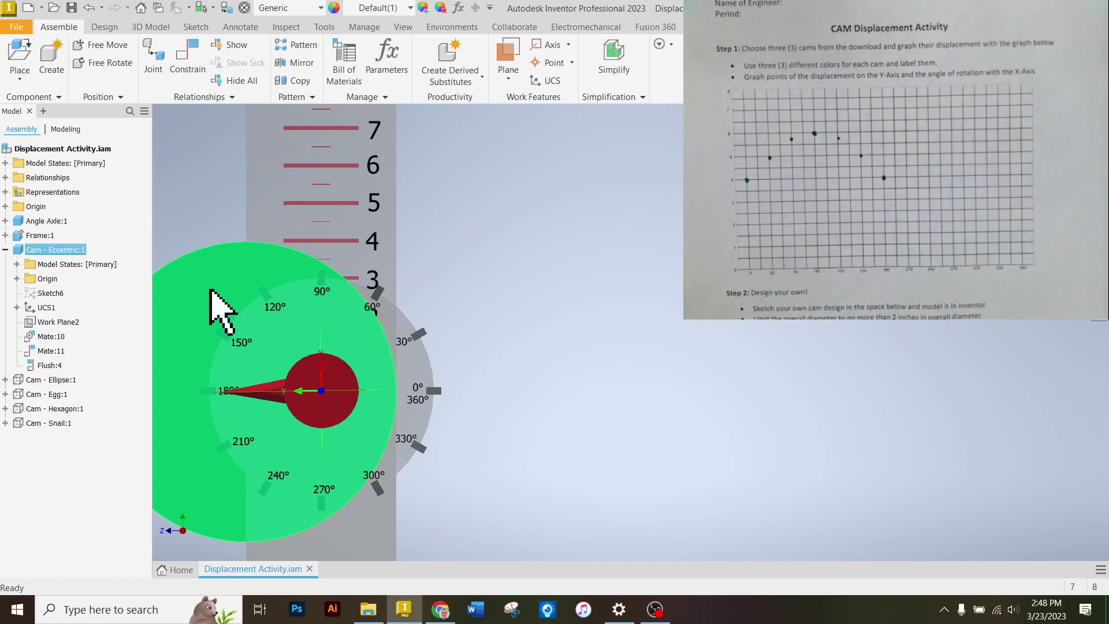
left_click_drag(211, 292, 192, 362)
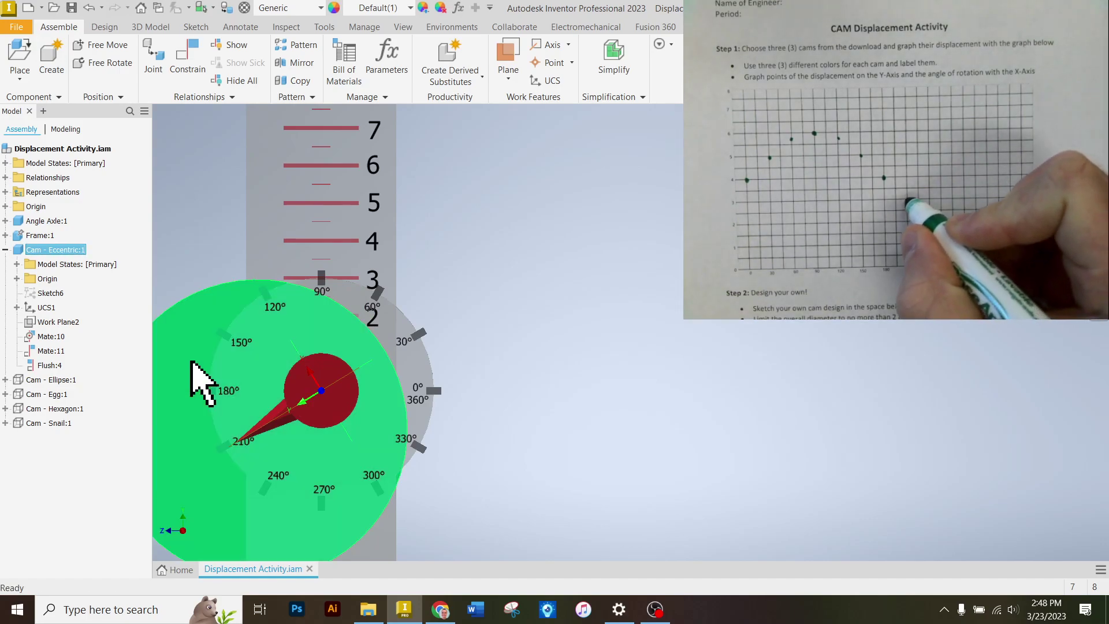
left_click_drag(191, 362, 189, 441)
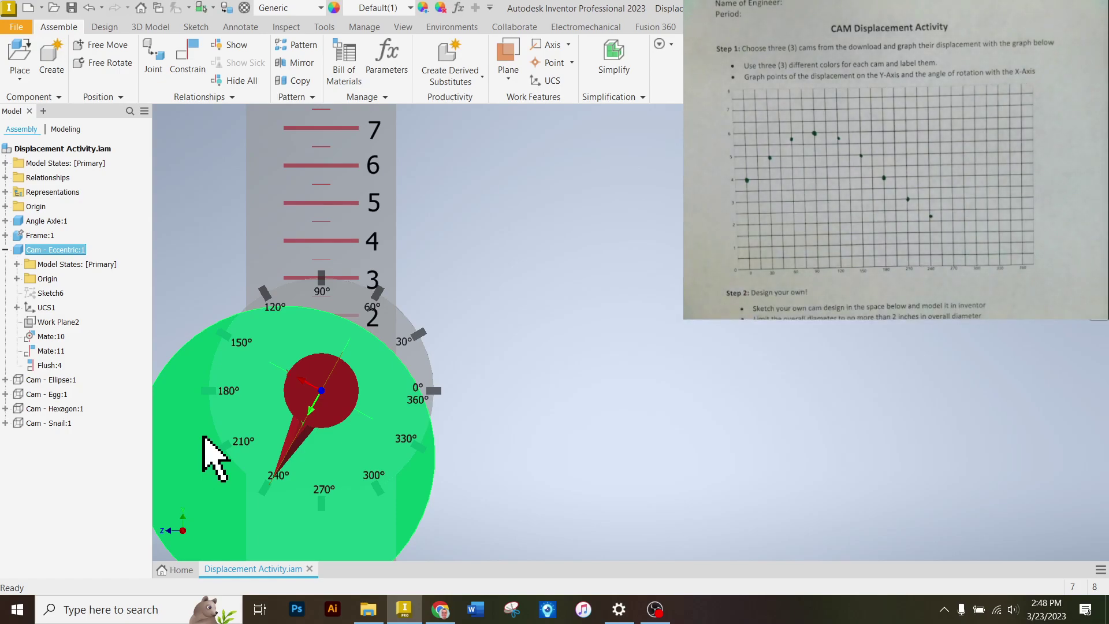
left_click_drag(204, 499, 289, 512)
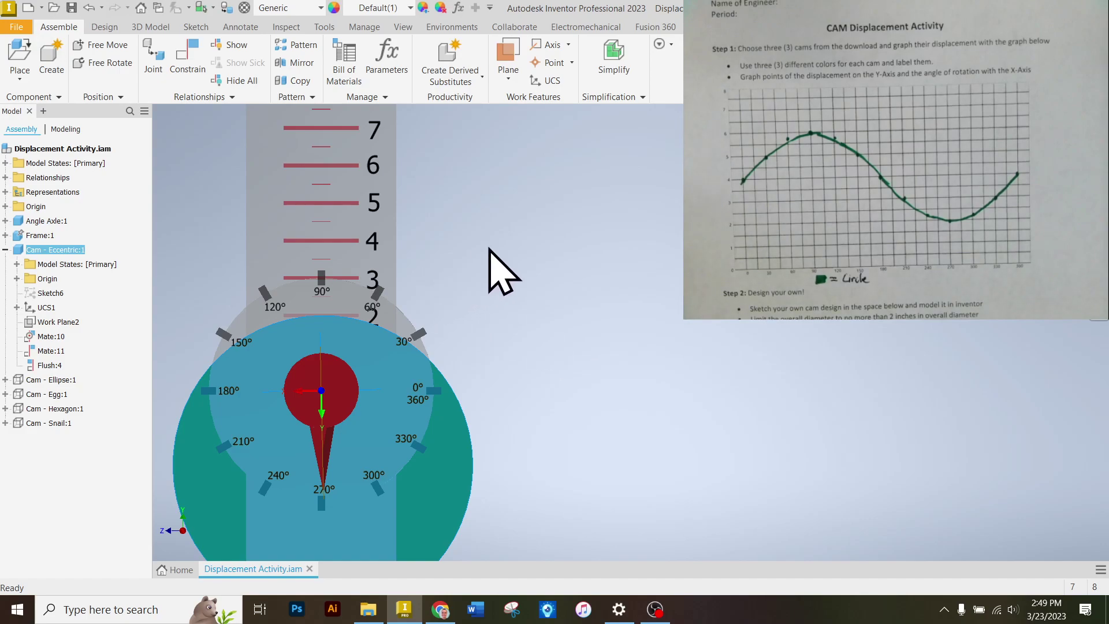
- Collapse the Cam - Eccentric:1 browser node and drag the cam back to 0°
scroll(490, 249, "up", 3)
left_click_drag(340, 353, 392, 306)
scroll(393, 307, "down", 3)
left_click(5, 249)
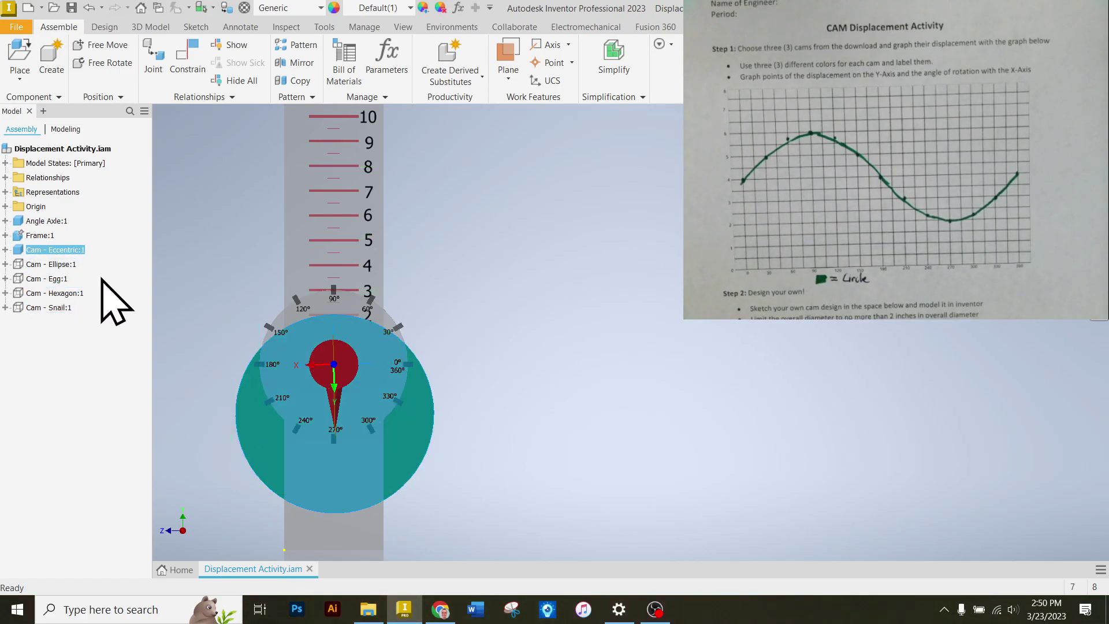
left_click_drag(425, 450, 495, 366)
- Hide Cam - Eccentric:1, show Cam - Ellipse:1, and turn the ellipse to lie nearly horizontal
right_click(71, 250)
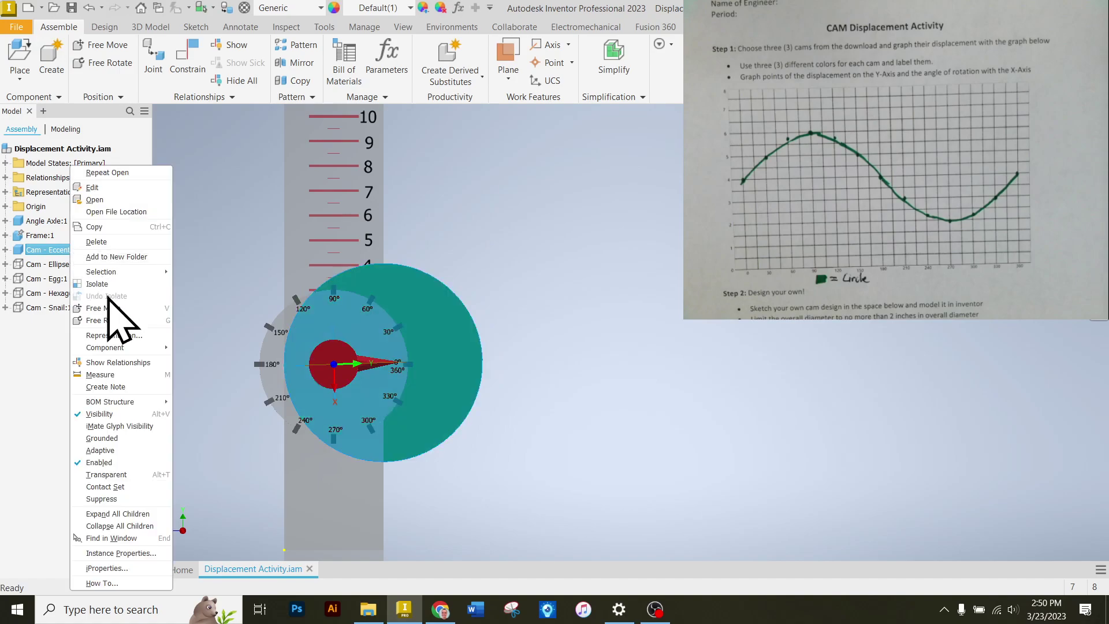
left_click(119, 414)
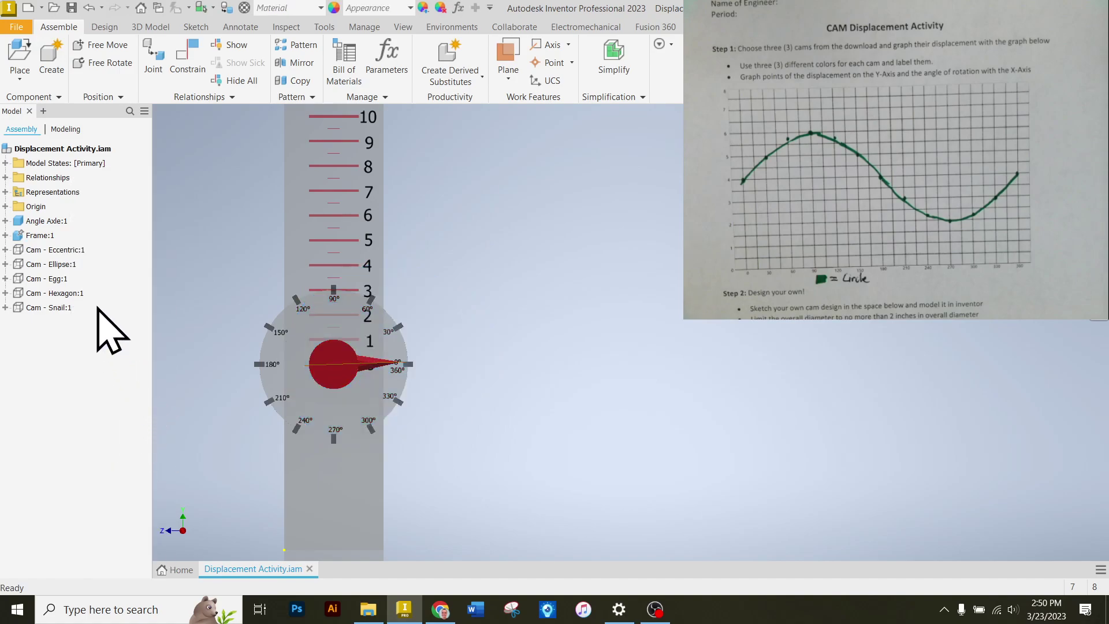
right_click(72, 266)
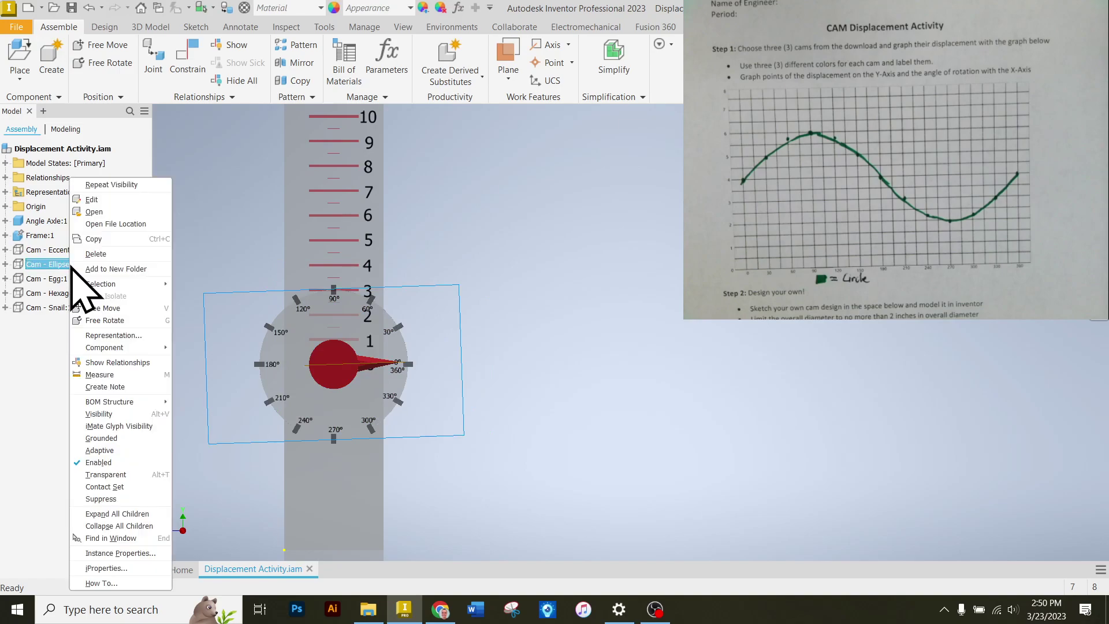
left_click(128, 414)
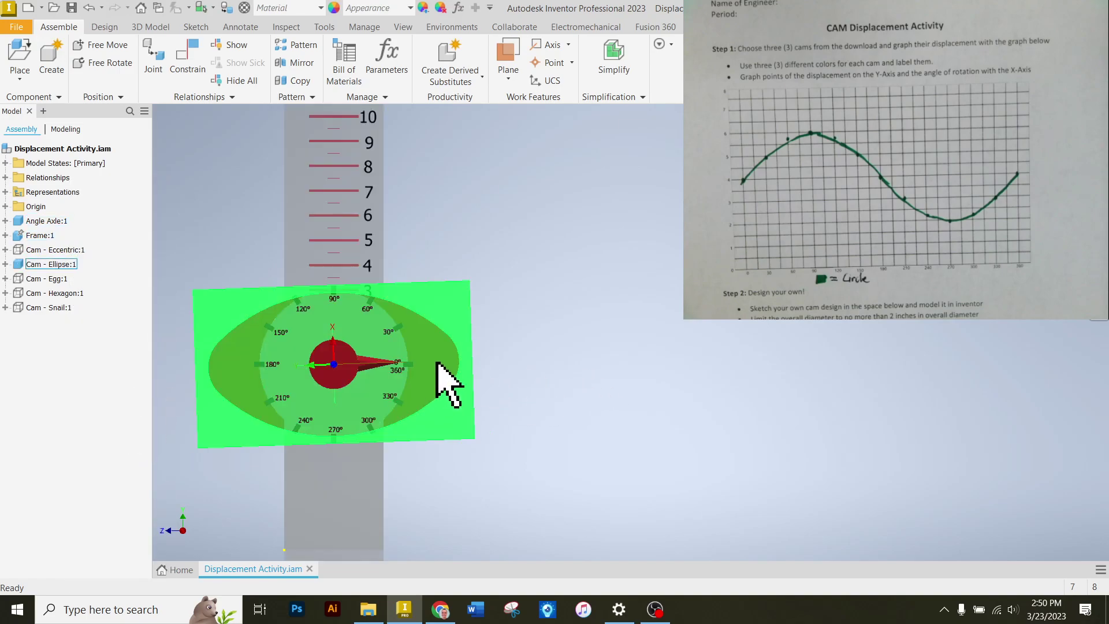
left_click_drag(437, 363, 310, 317)
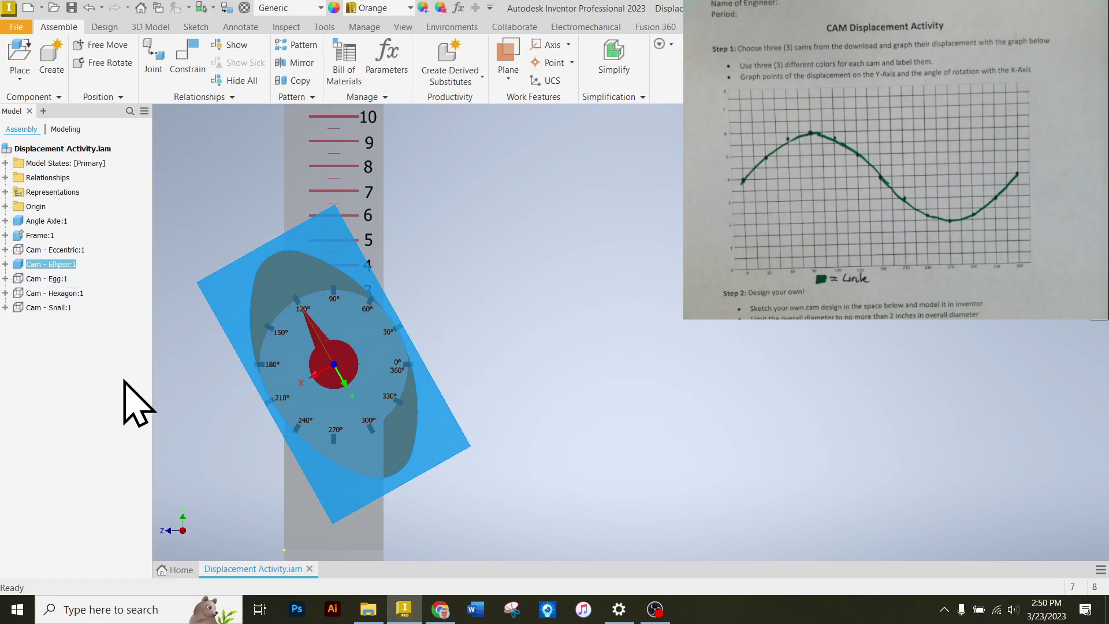
left_click_drag(316, 289, 482, 335)
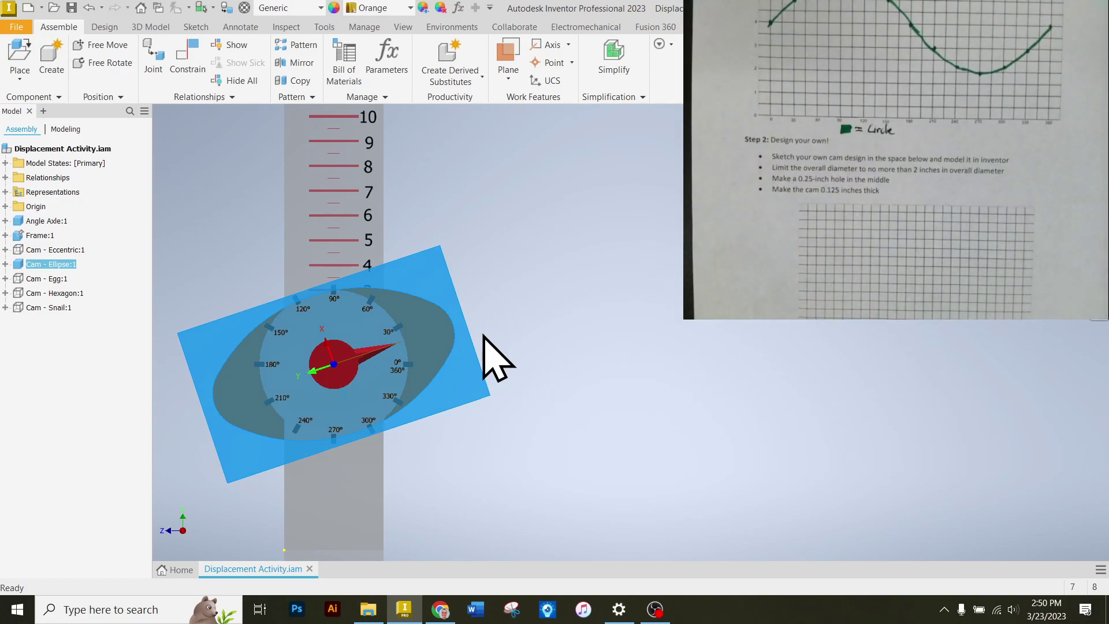
key("Escape")
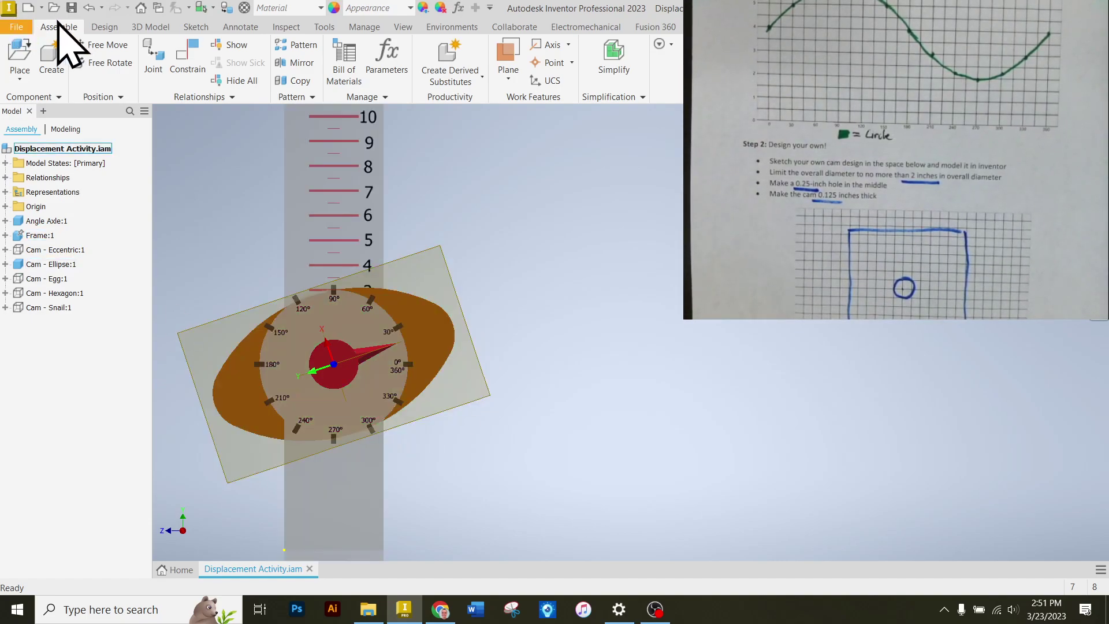
- Create a new part from Standard.ipt and place Sketch1 on the XY Plane
left_click(11, 28)
left_click(40, 88)
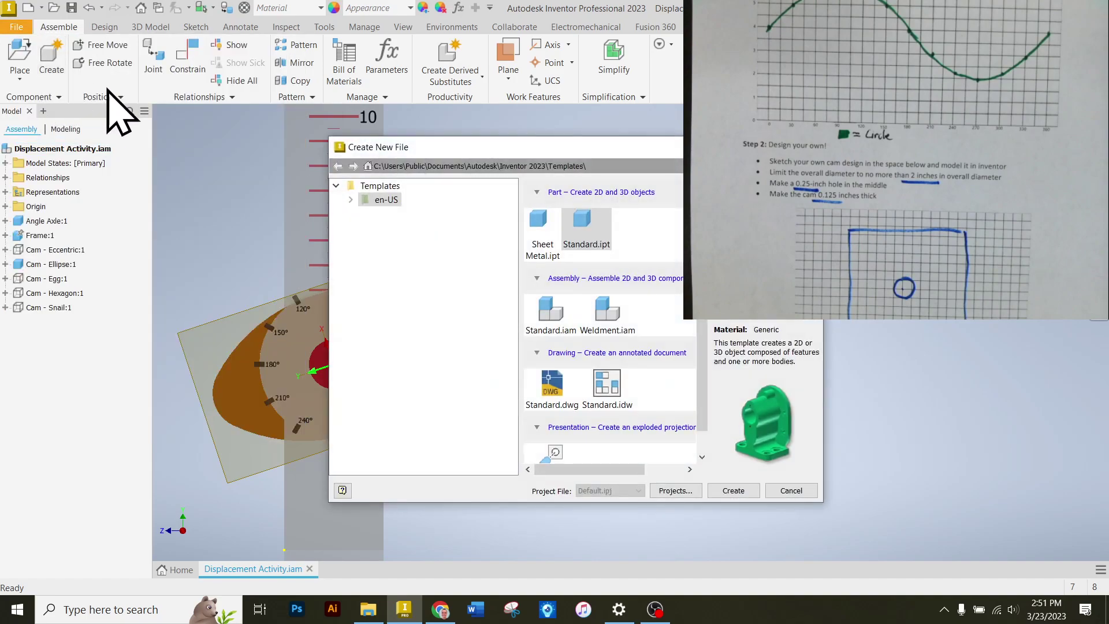
left_click(733, 492)
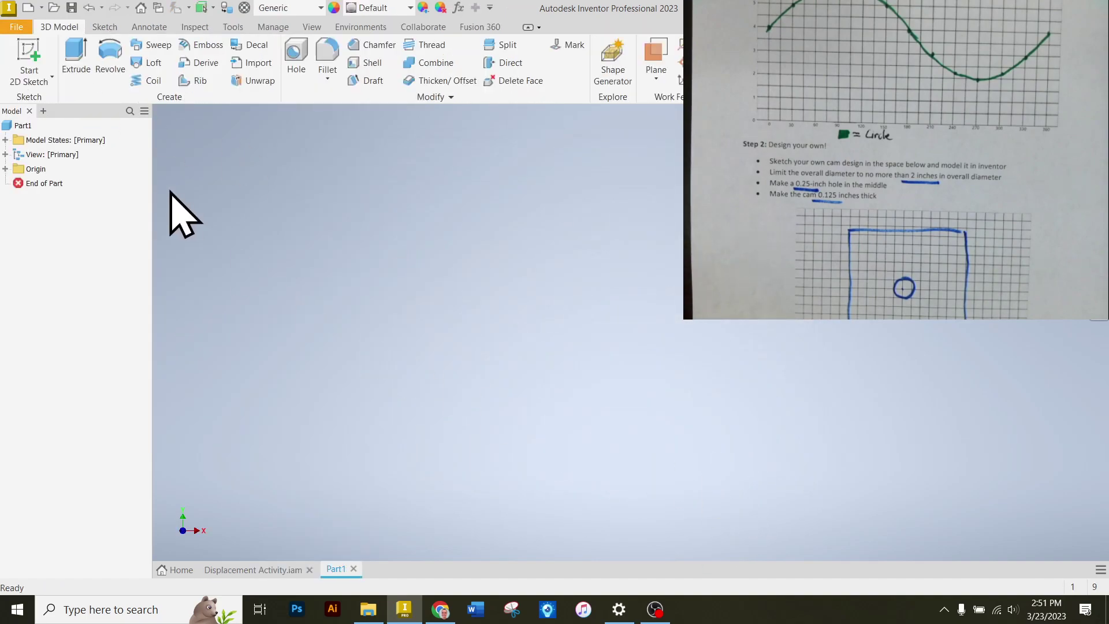
left_click(38, 68)
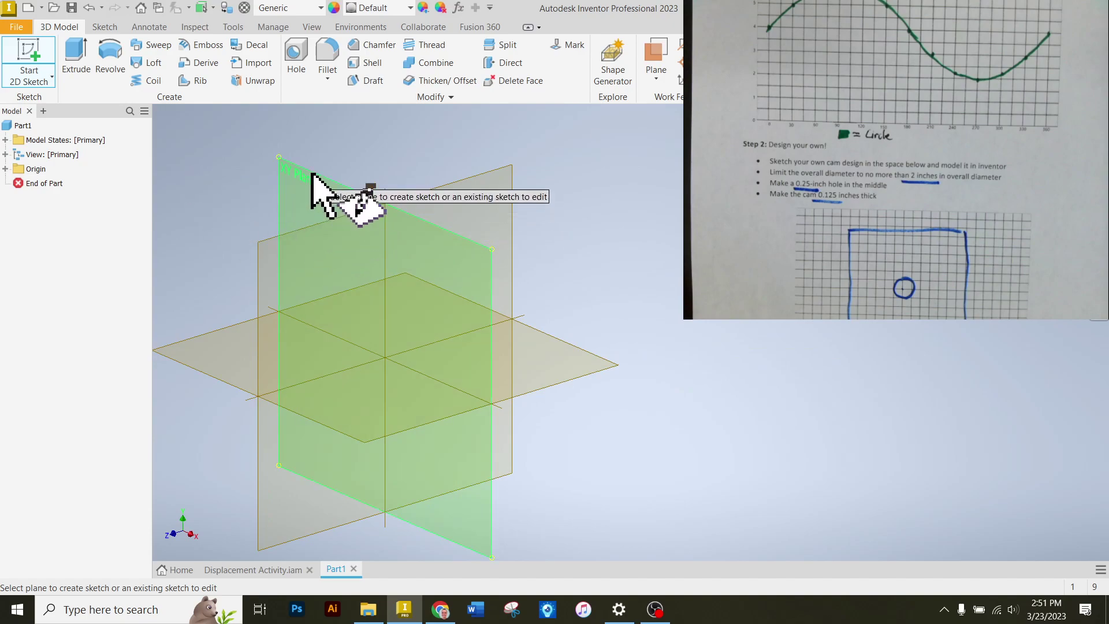
left_click(310, 173)
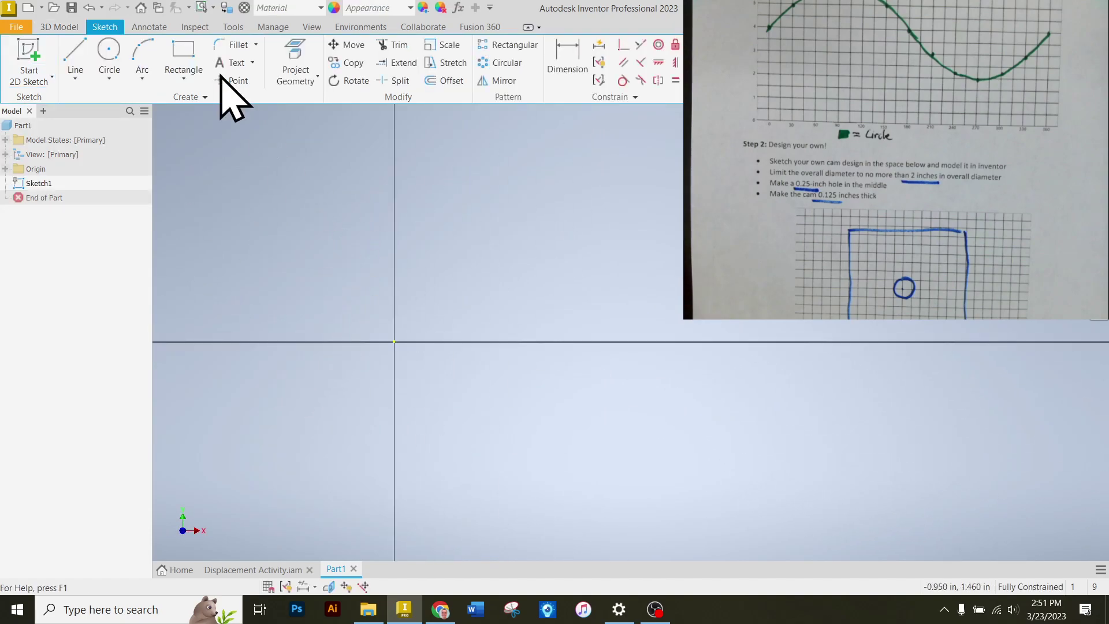
left_click(184, 76)
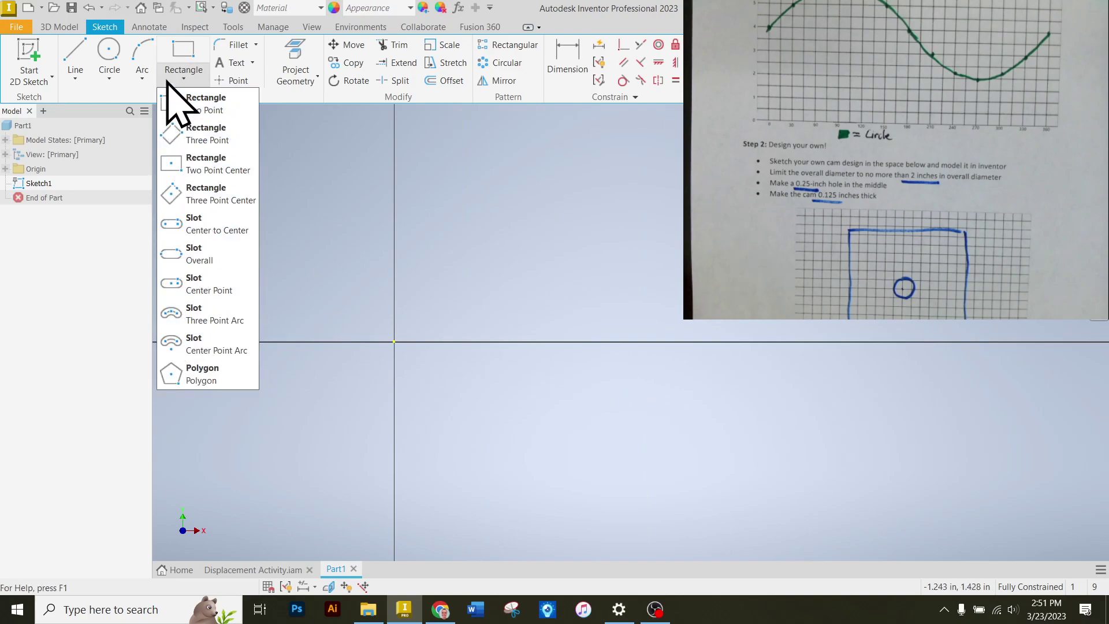
- Draw a 0.250 in diameter circle centred on the sketch origin
left_click(109, 57)
left_click(393, 341)
key("Return")
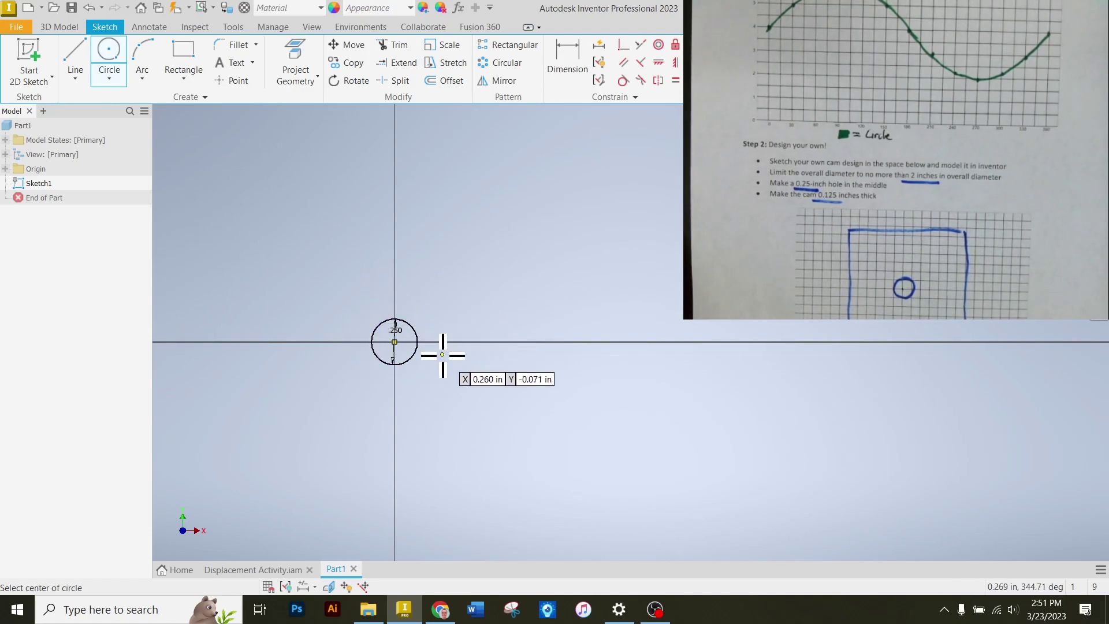
- Add a 2.000 by 2.000 in centre-point rectangle at the origin
left_click(195, 83)
left_click(202, 165)
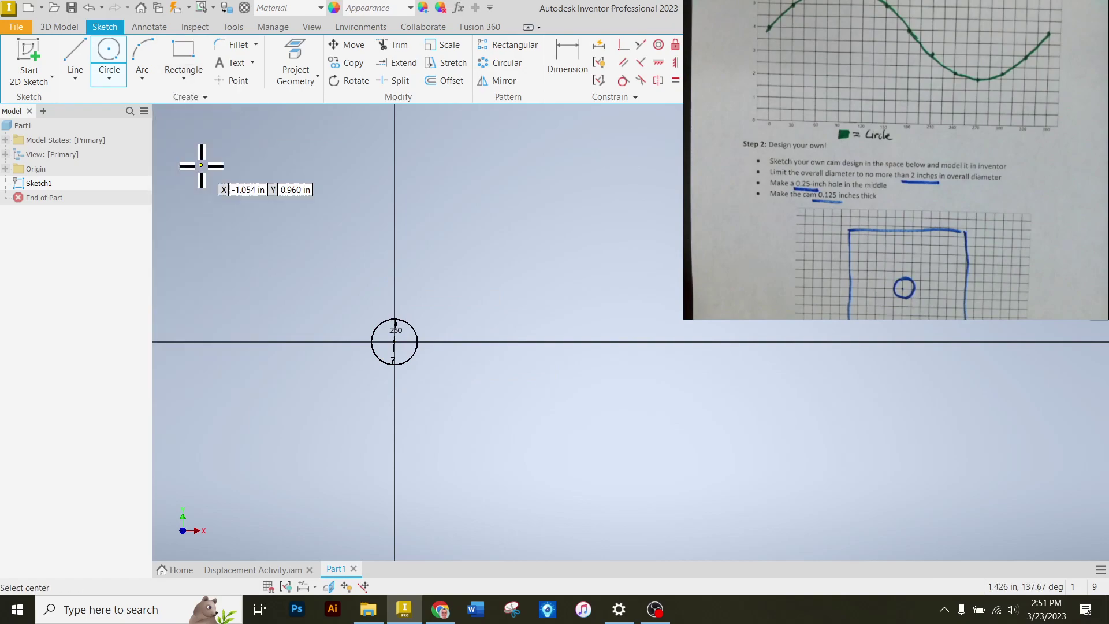
left_click(394, 342)
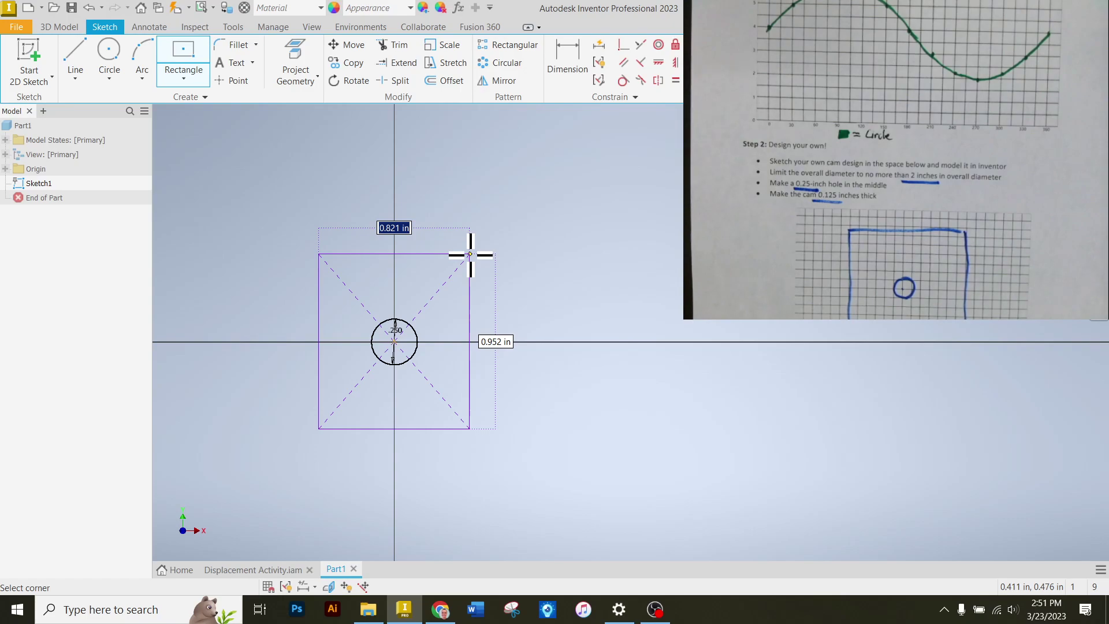
key("Tab")
type("2")
key("Return")
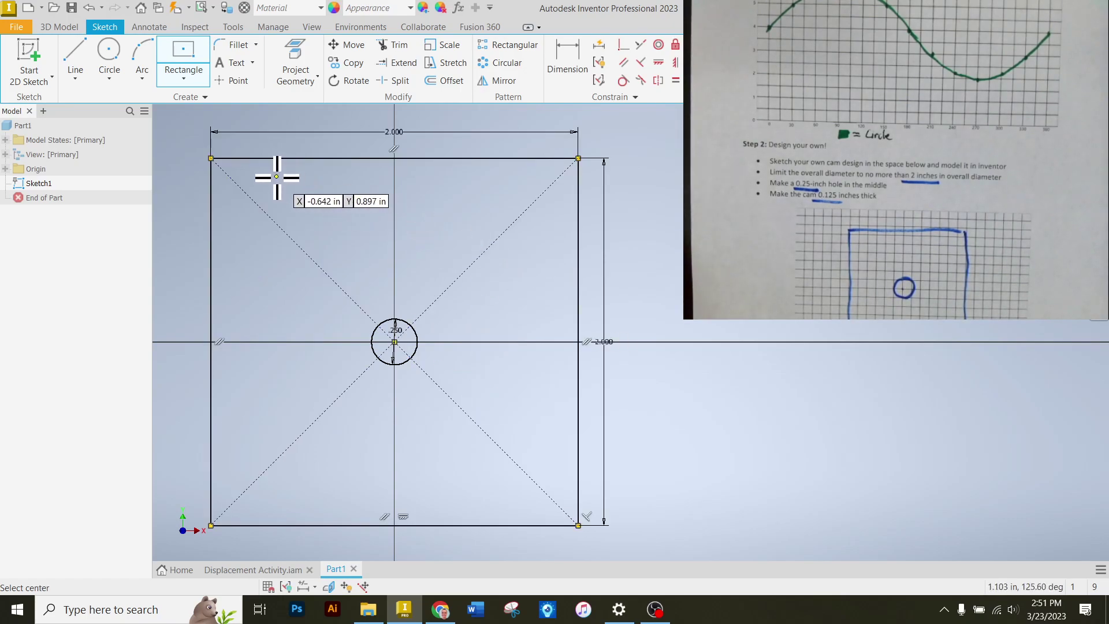
left_click(75, 61)
left_click(213, 162)
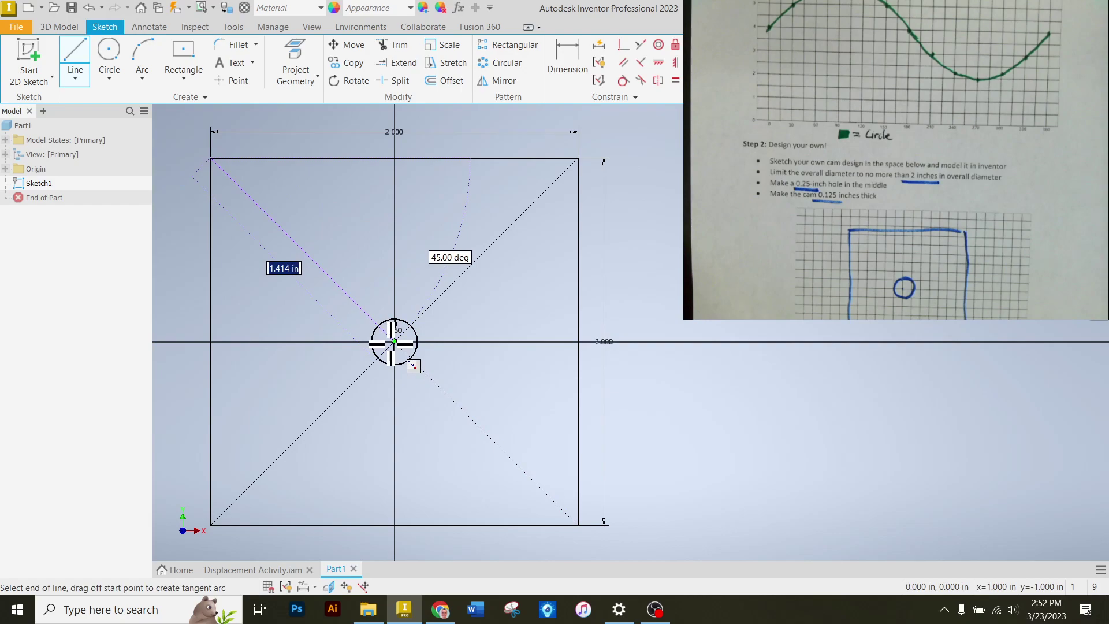
key("Escape")
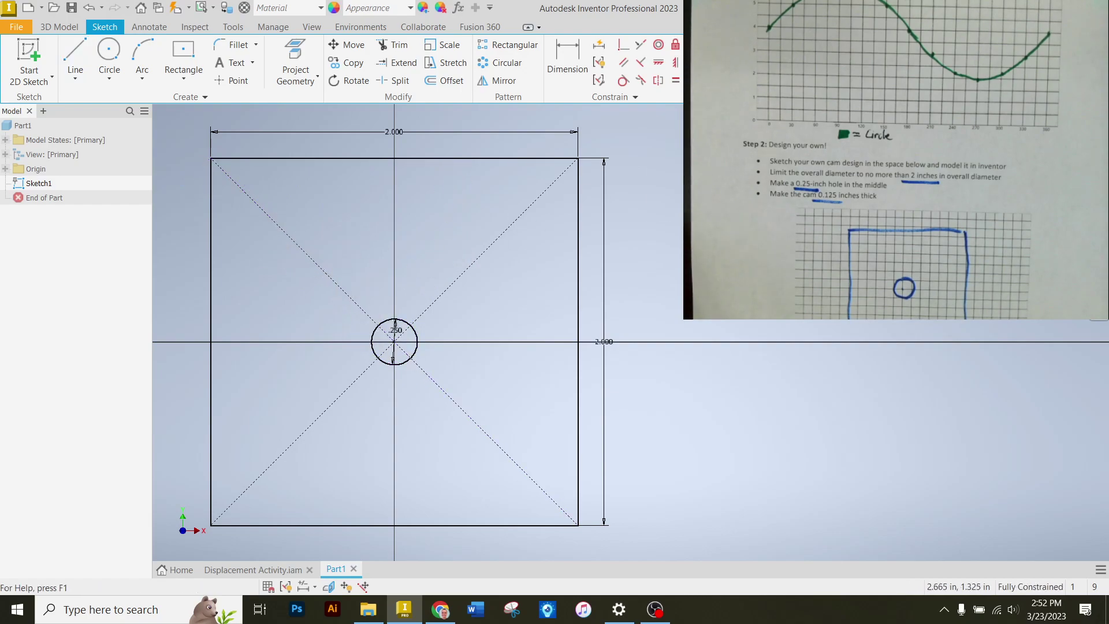
- Finish Sketch1 and extrude the square profile into a plate with the centre hole
right_click_drag(383, 408, 384, 370)
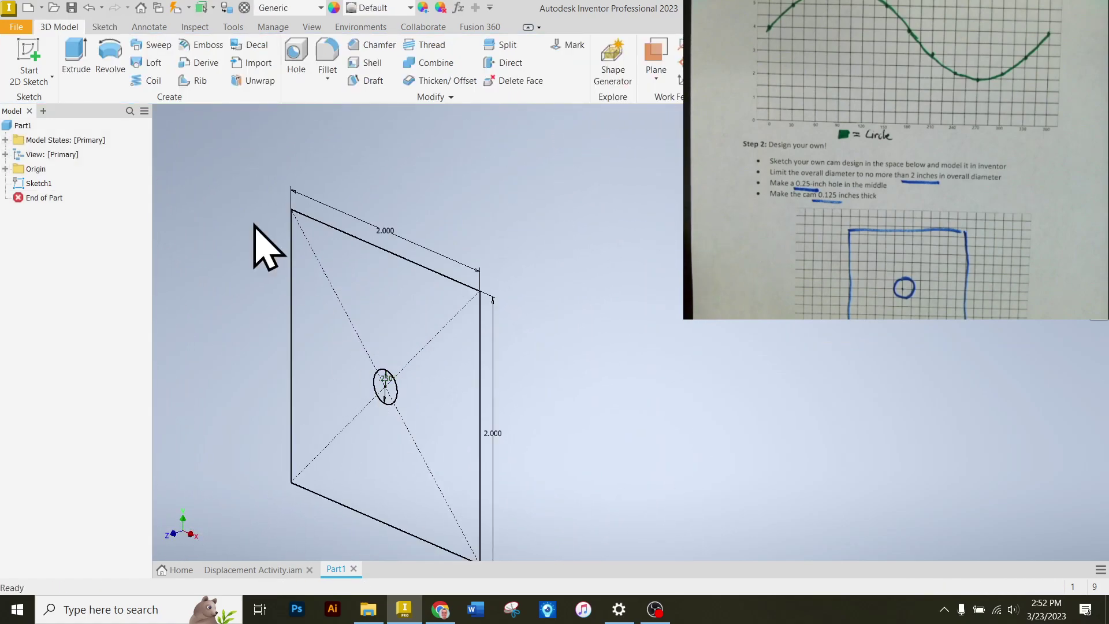
left_click(74, 58)
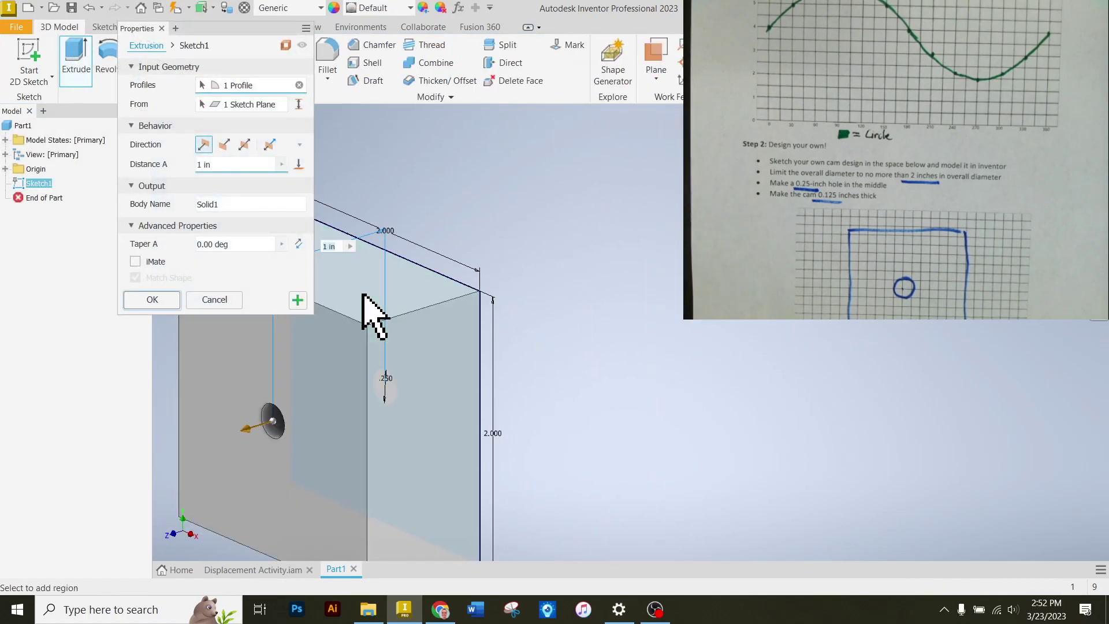
key("Return")
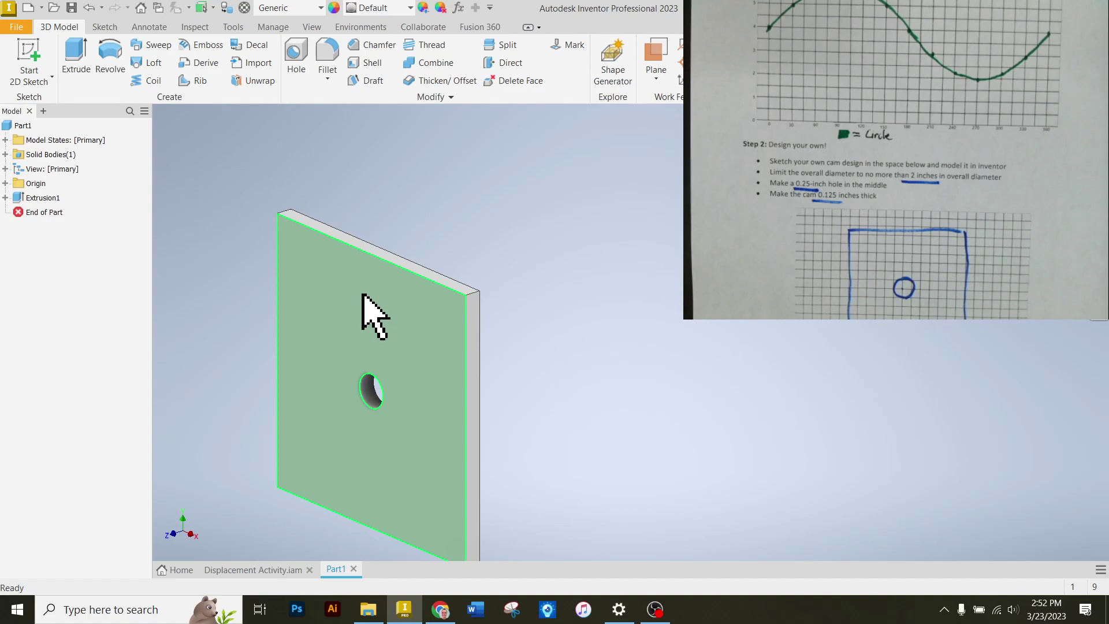
scroll(399, 315, "up", 2)
scroll(410, 324, "down", 4)
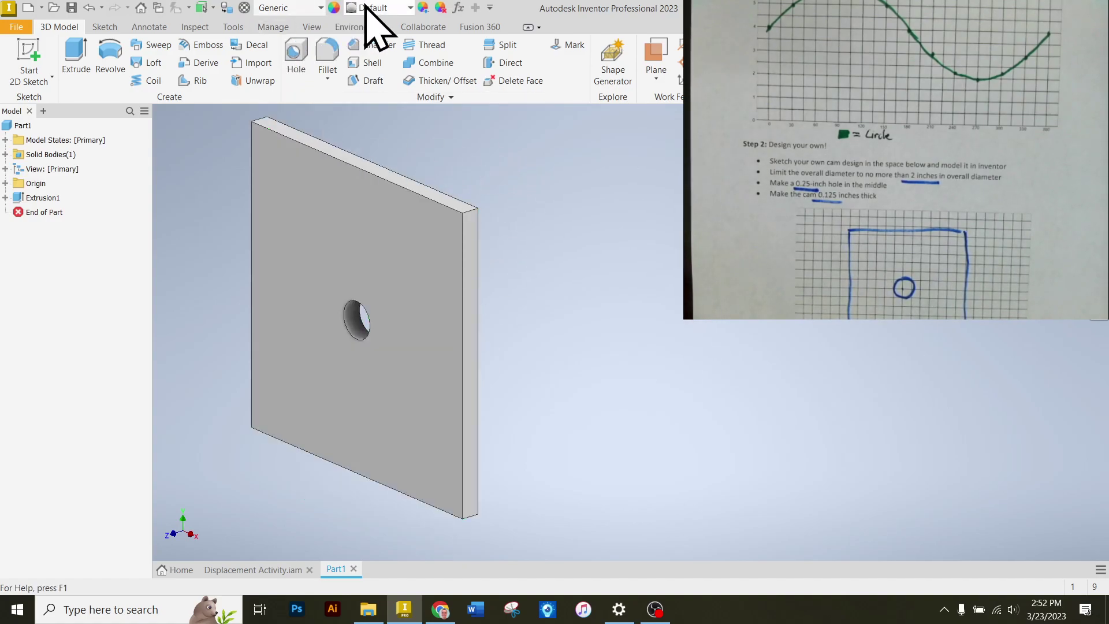
- Apply the Sky Blue Dark appearance to the part
left_click(385, 7)
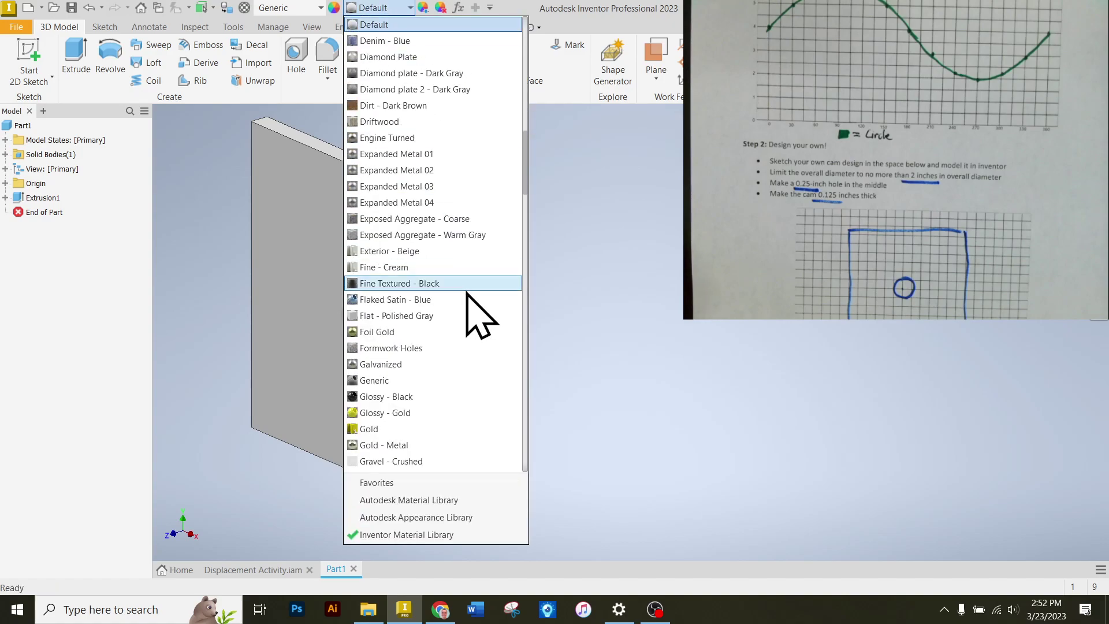
scroll(478, 316, "down", 12)
scroll(477, 316, "down", 18)
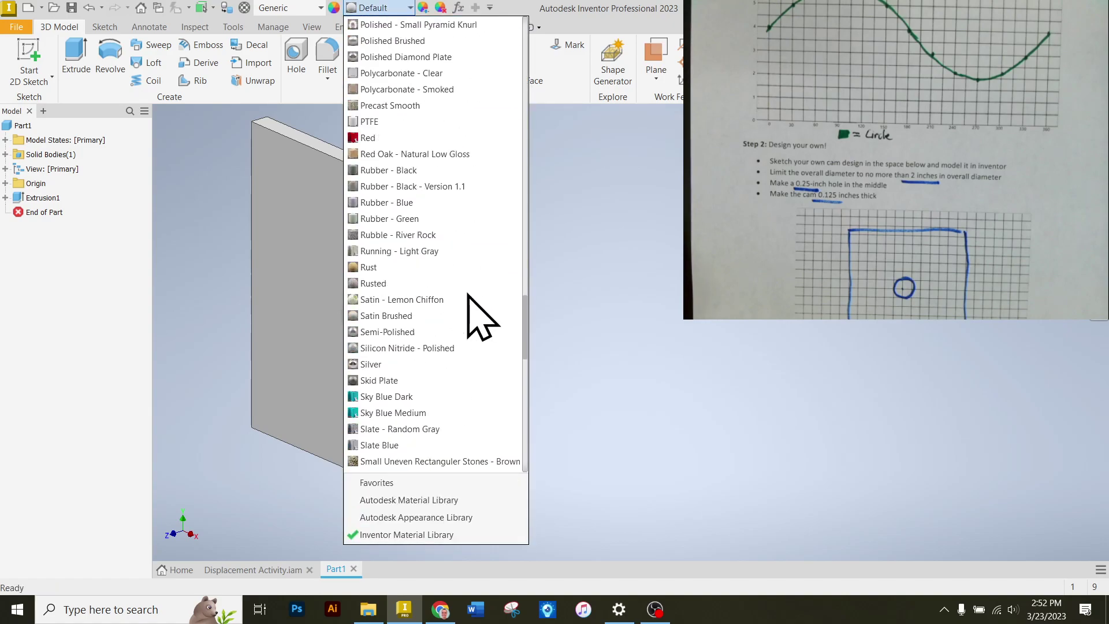
scroll(477, 316, "down", 10)
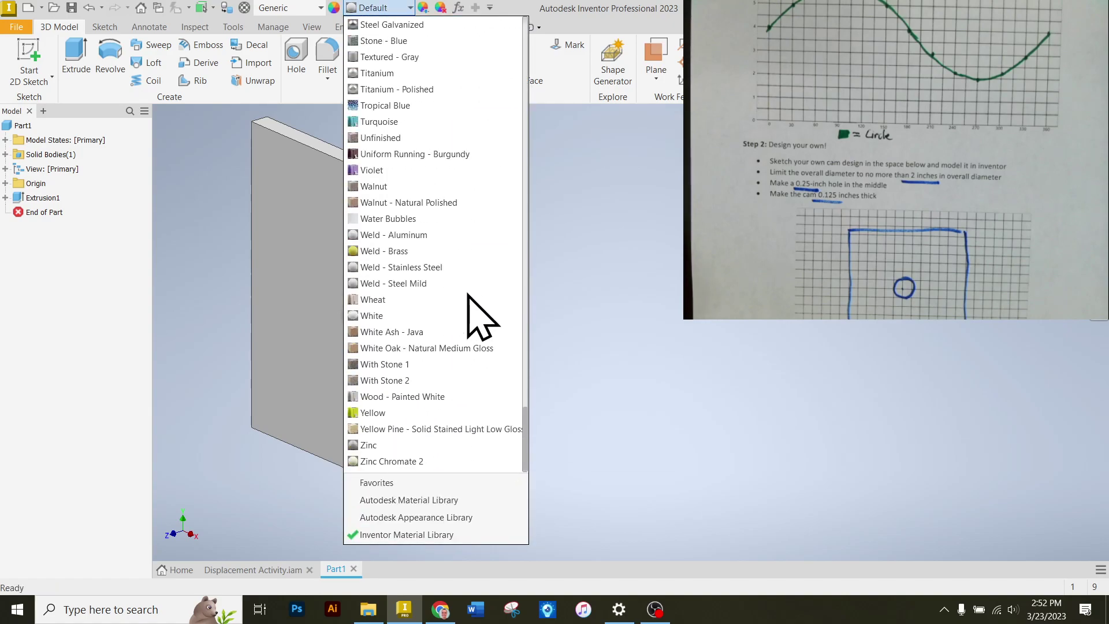
scroll(470, 316, "up", 7)
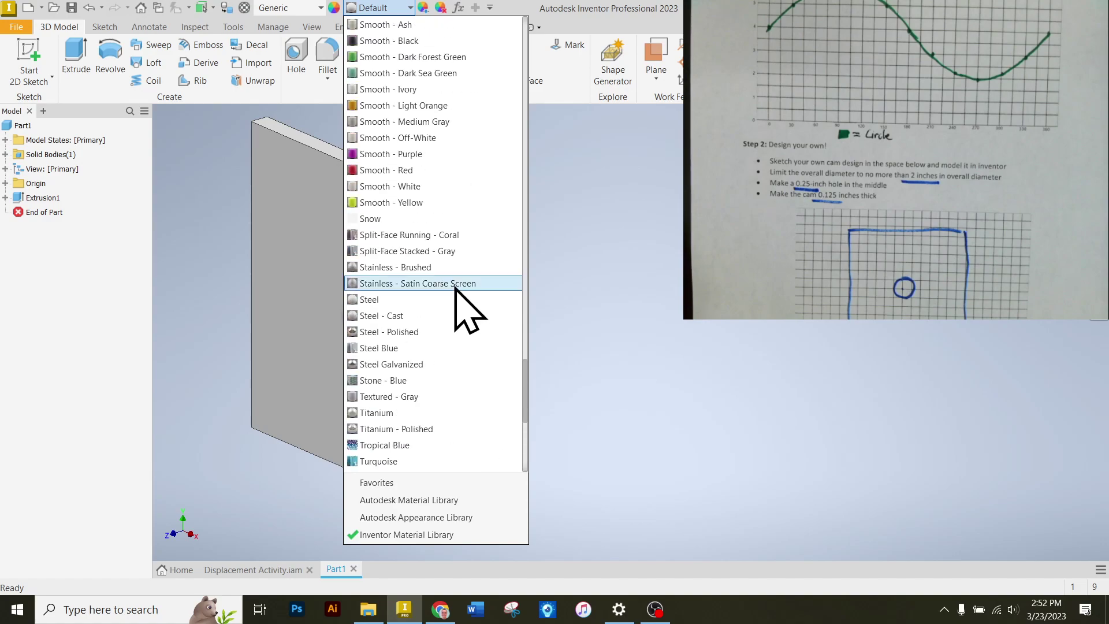
scroll(439, 283, "up", 6)
left_click(409, 235)
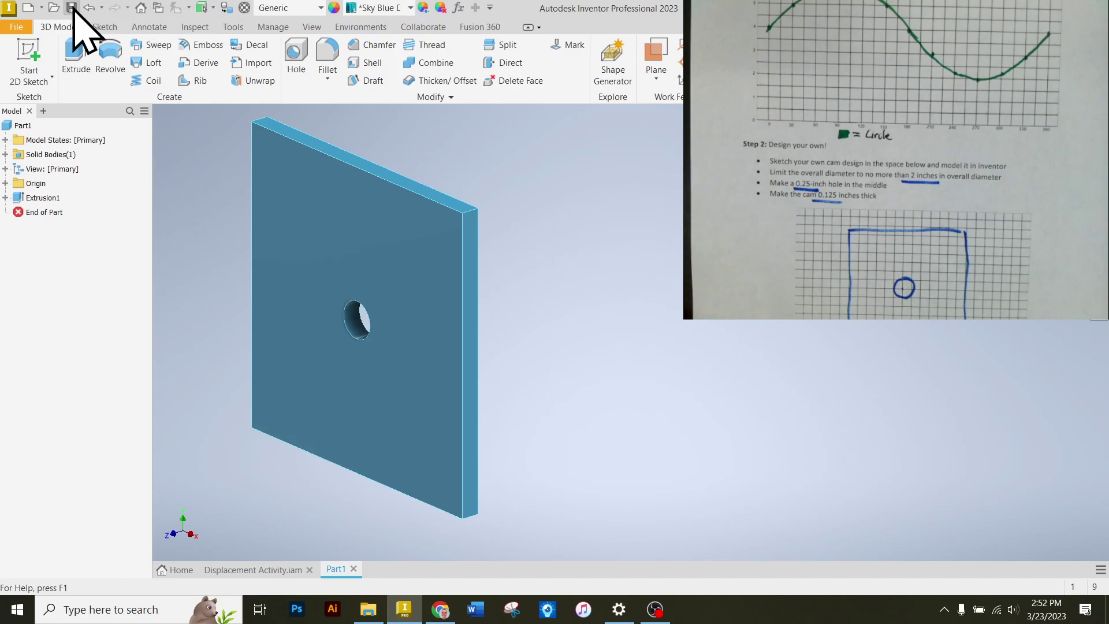
- Save the part as Cam - Square.ipt in the Cam Displacement Activity folder
left_click(71, 8)
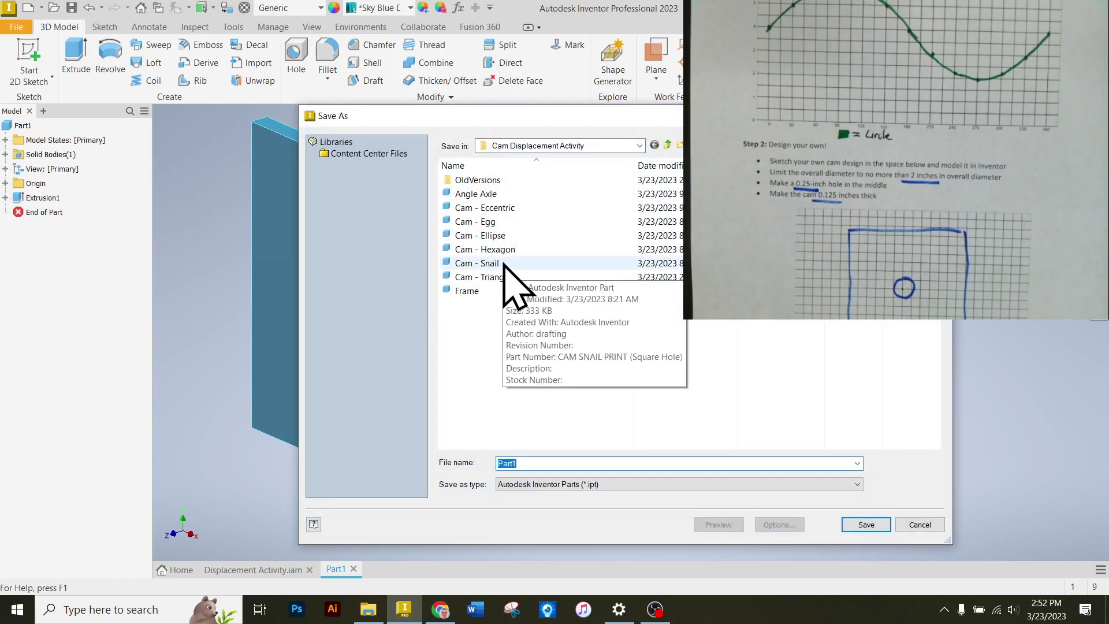
type("Cam")
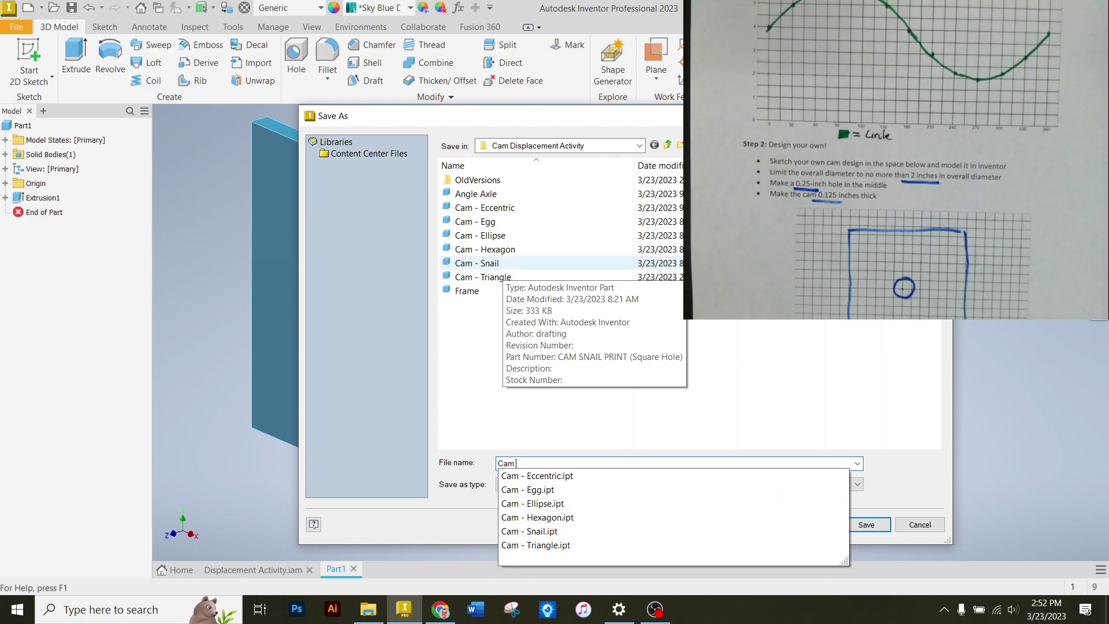
type(" - Square")
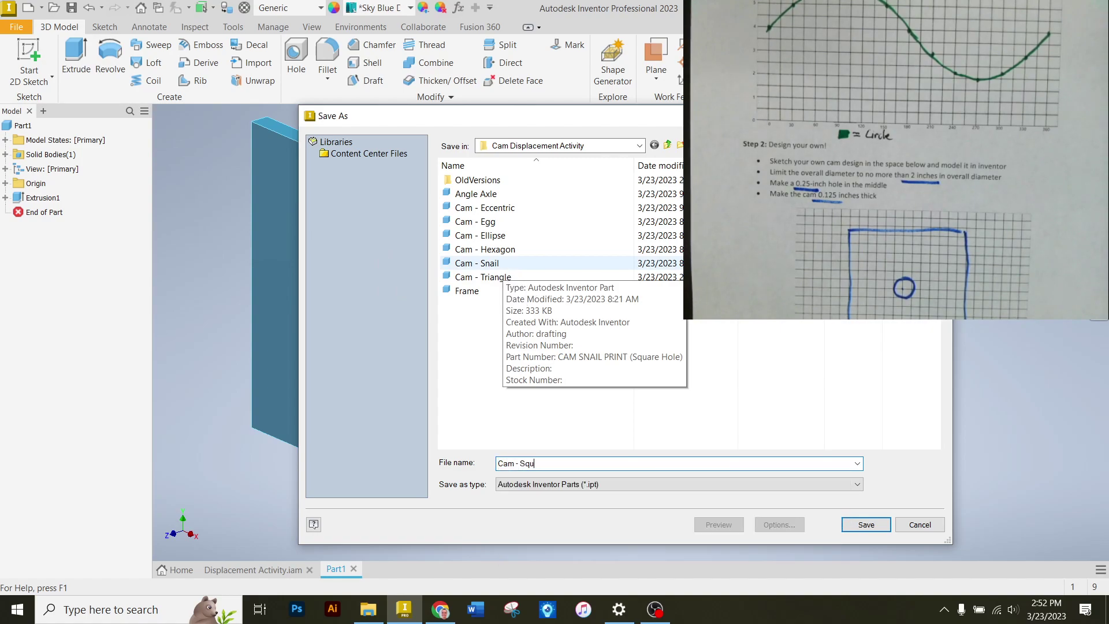
left_click(866, 525)
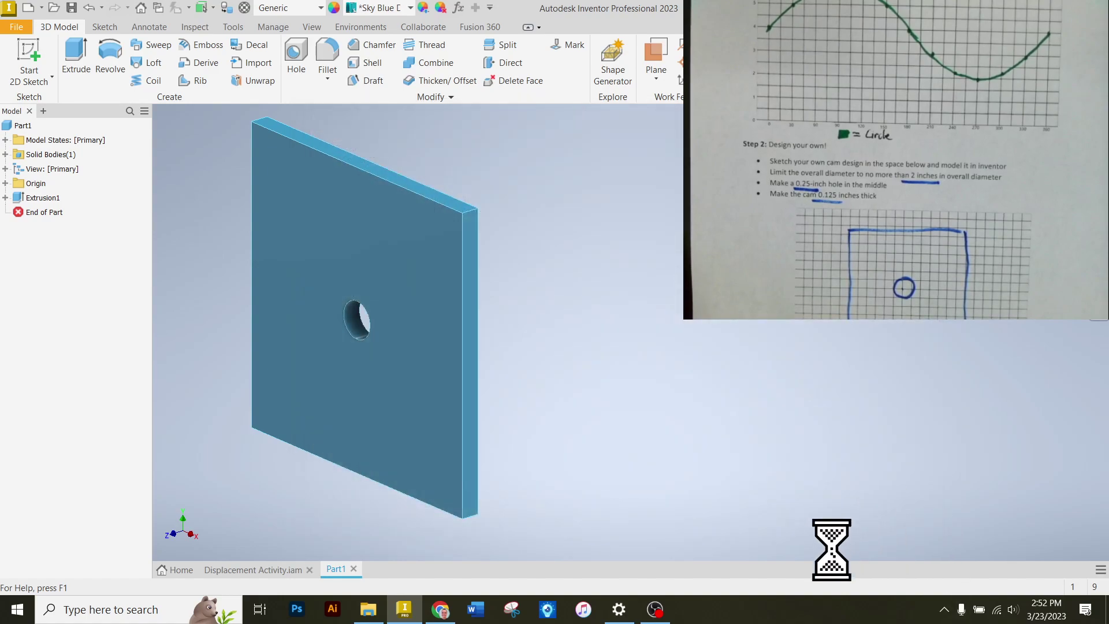
- Fillet the square plate's four corner edges at 0.125 in, creating Fillet1
left_click(327, 55)
left_click(469, 209)
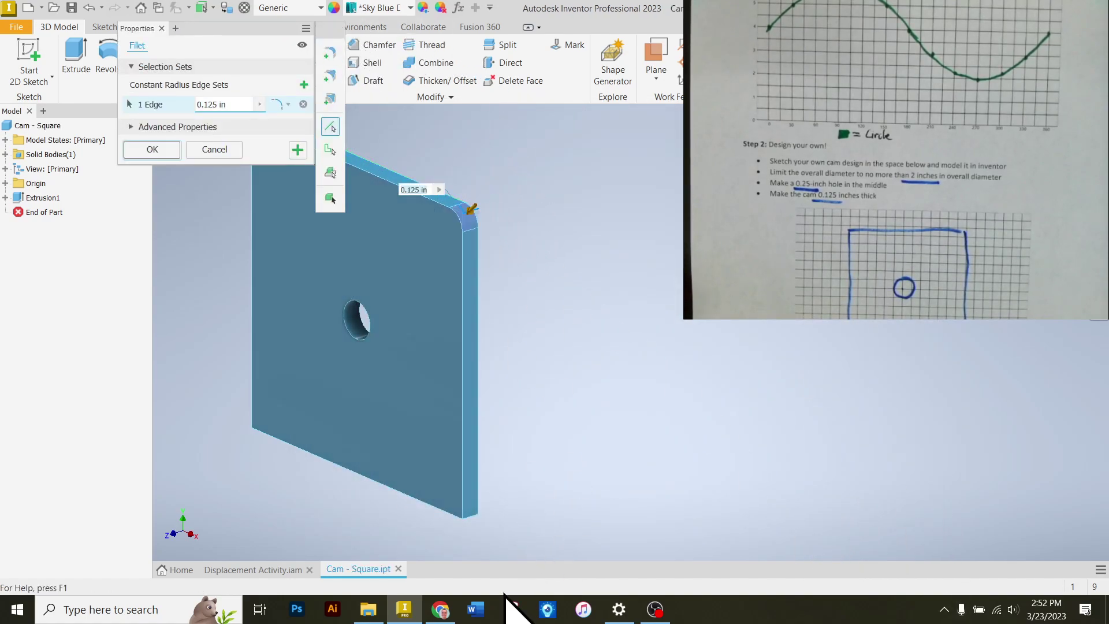
left_click(261, 426)
scroll(339, 346, "down", 3)
scroll(347, 288, "up", 5)
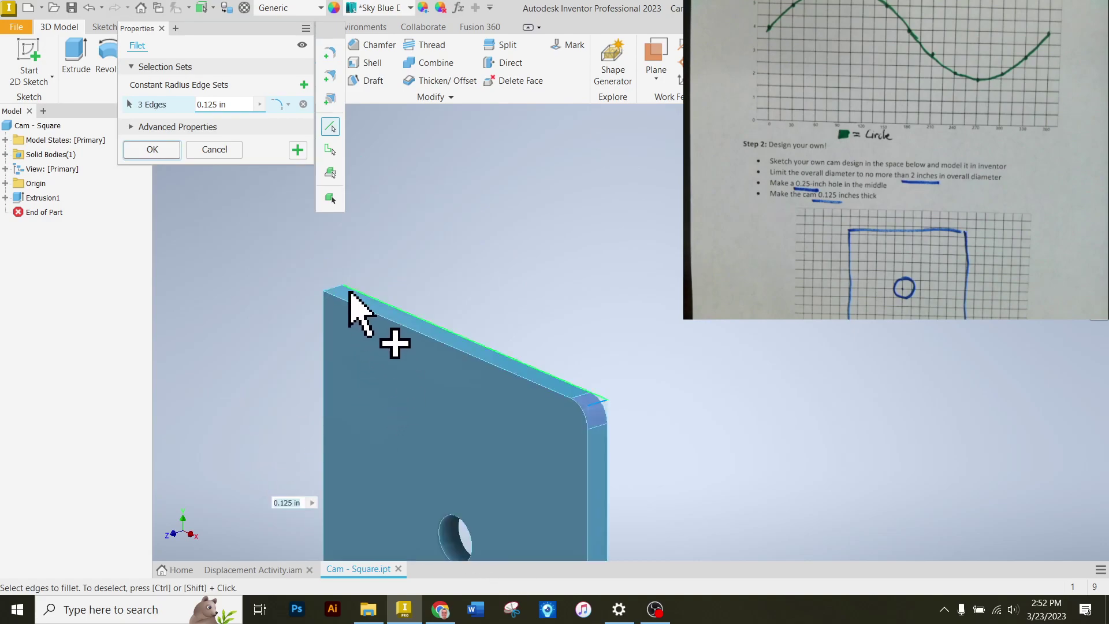
left_click(331, 289)
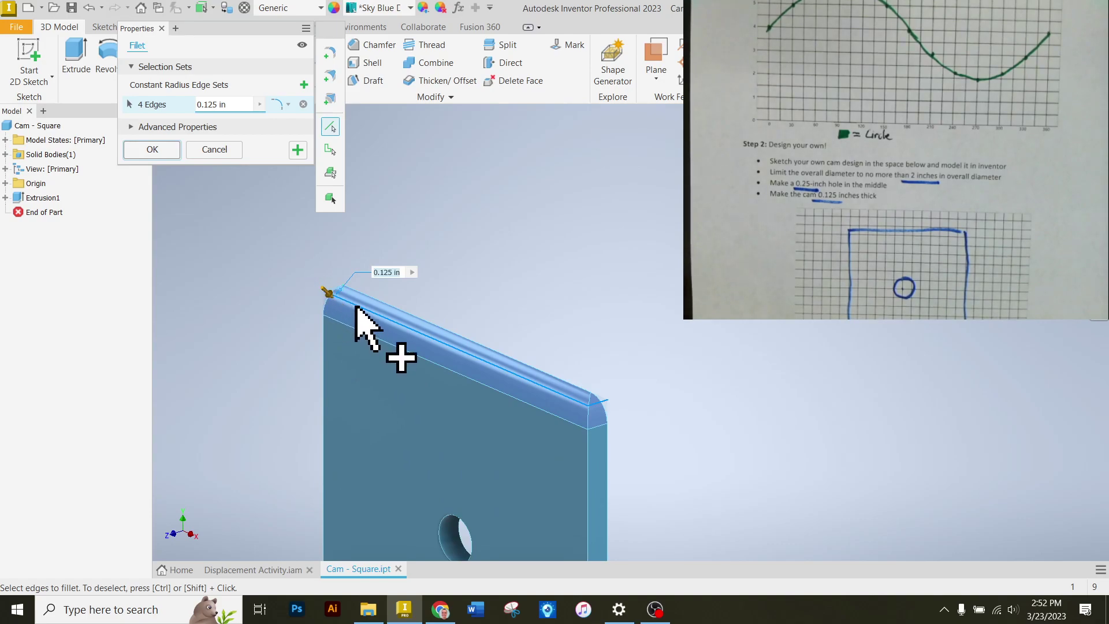
left_click(339, 287, "ctrl")
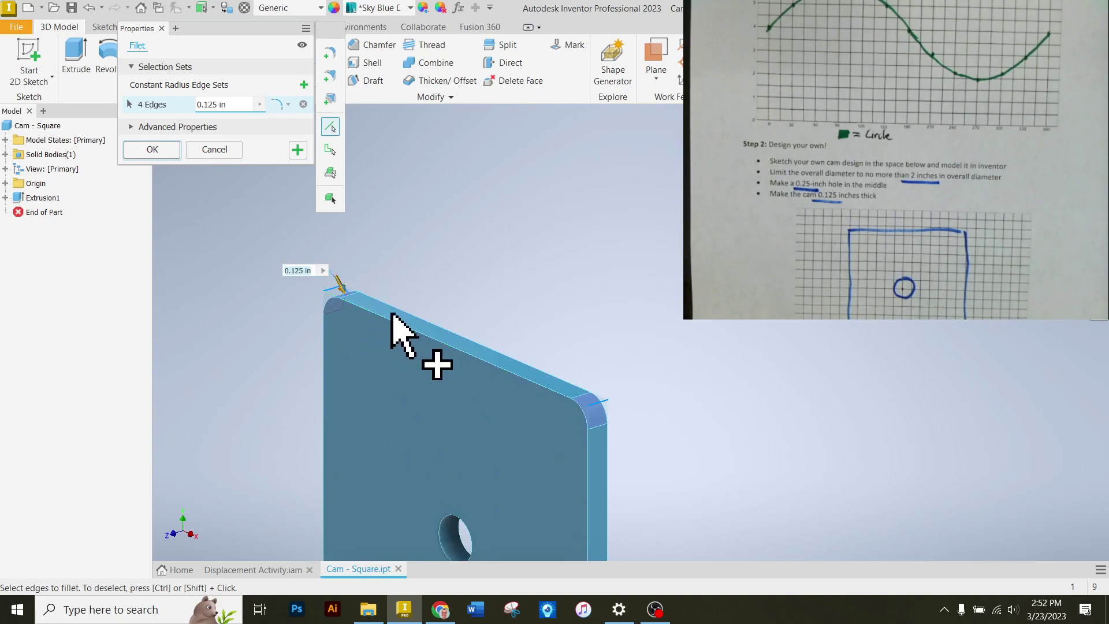
scroll(416, 430, "up", 2)
scroll(393, 340, "up", 2)
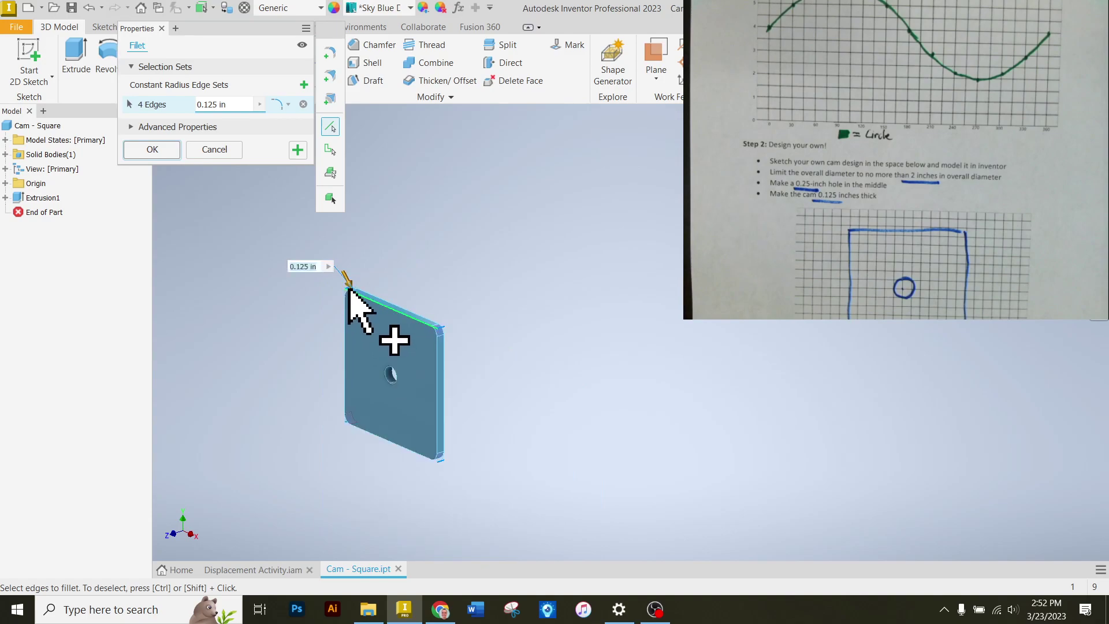
left_click(151, 149)
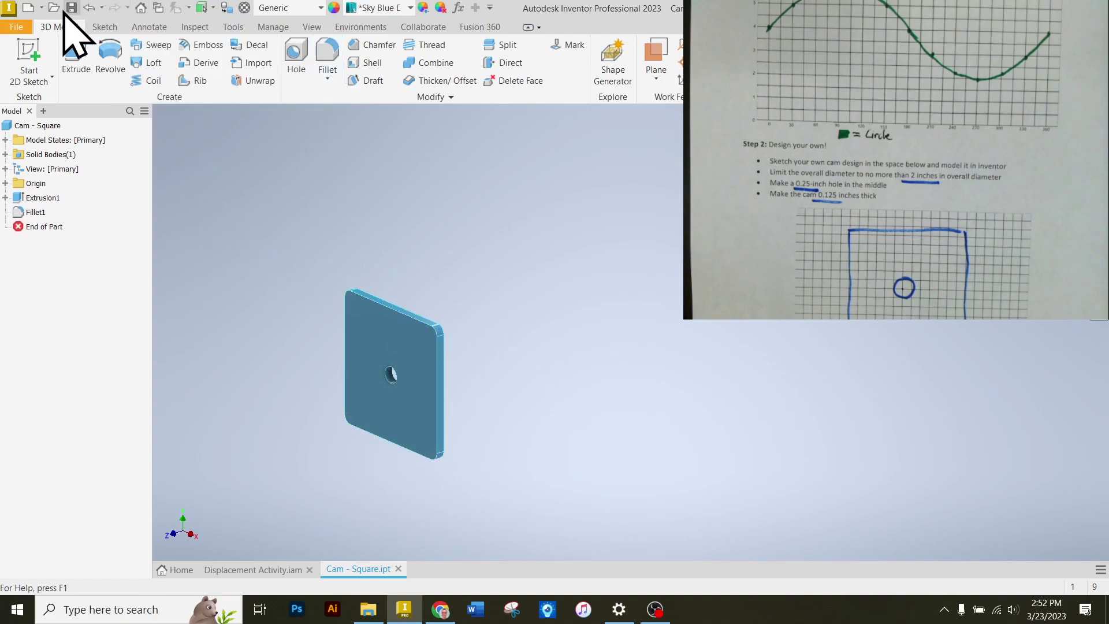
scroll(430, 407, "down", 3)
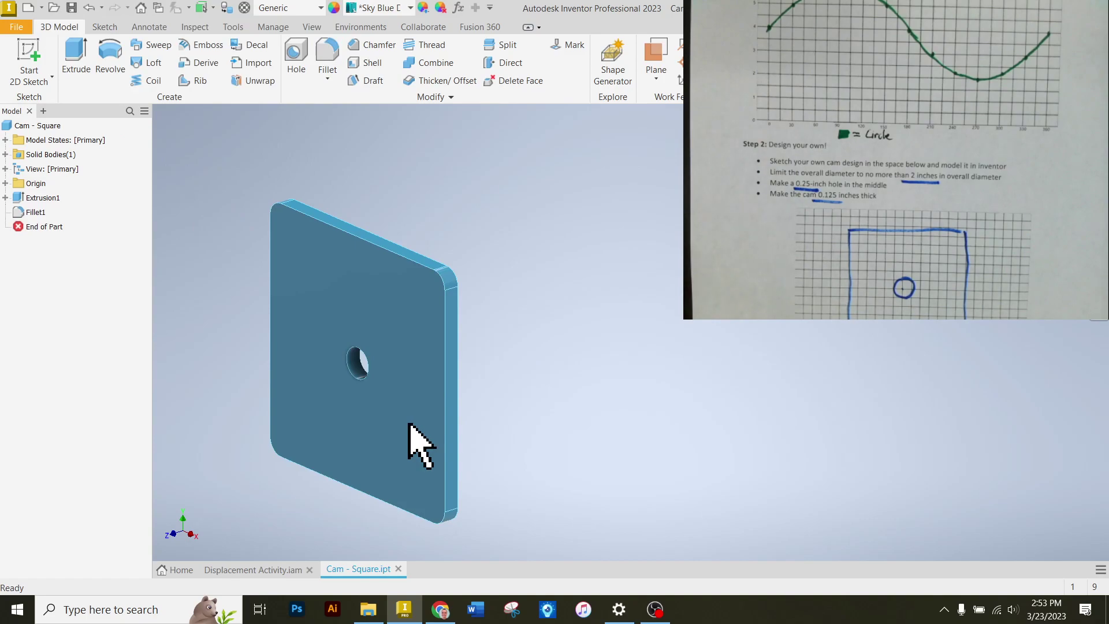
- In the Displacement Activity assembly's home view, hide Cam - Ellipse:1
left_click(257, 571)
key("F6")
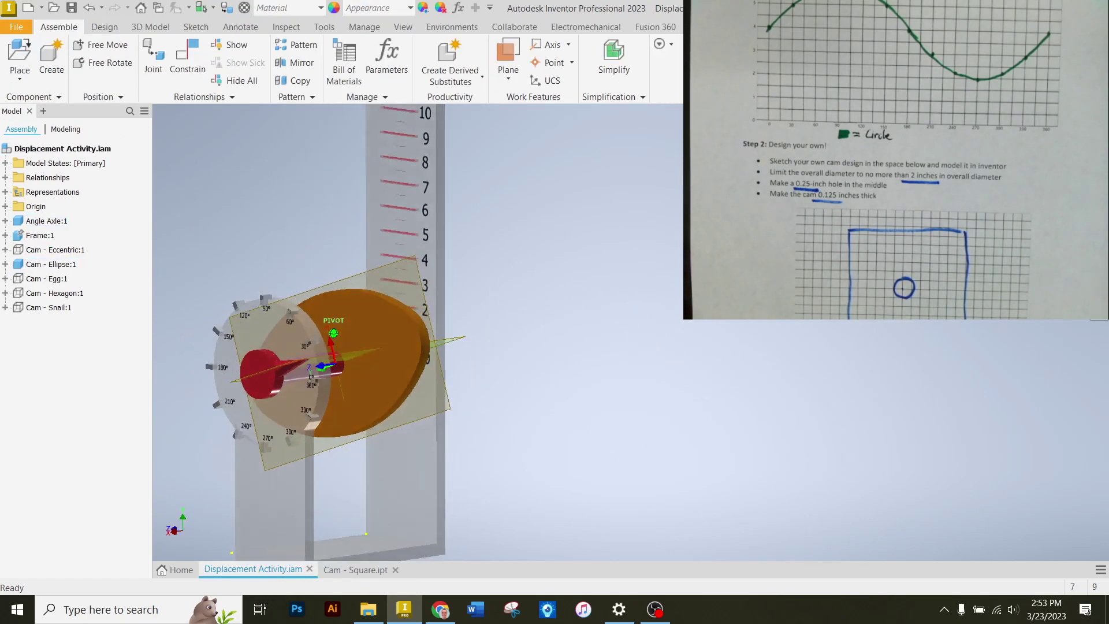
scroll(591, 306, "down", 5)
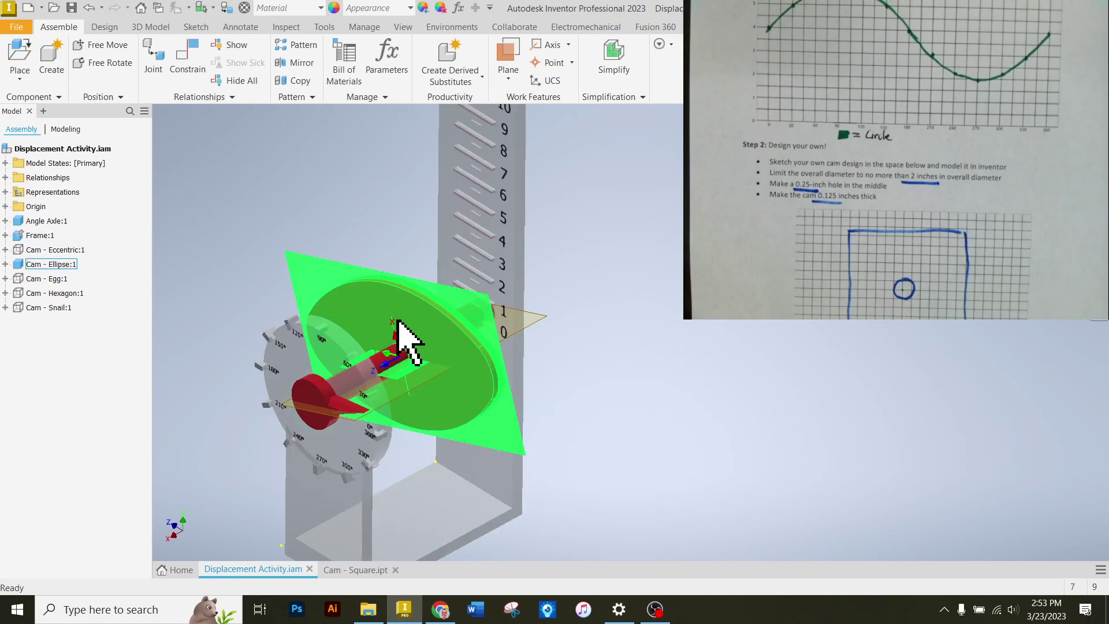
scroll(410, 376, "down", 4)
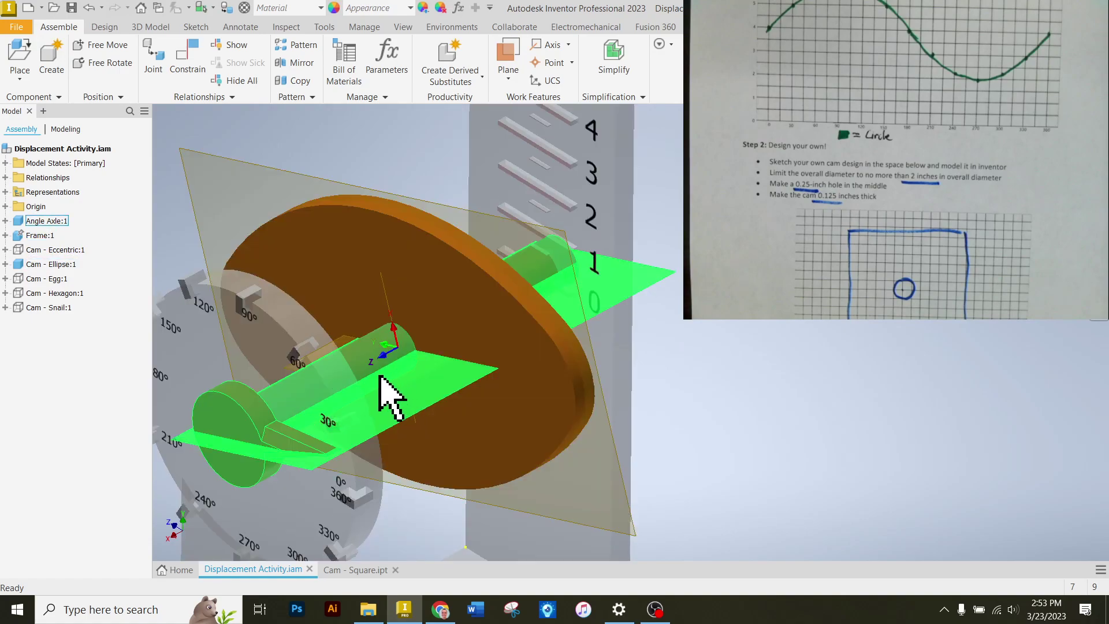
right_click(54, 263)
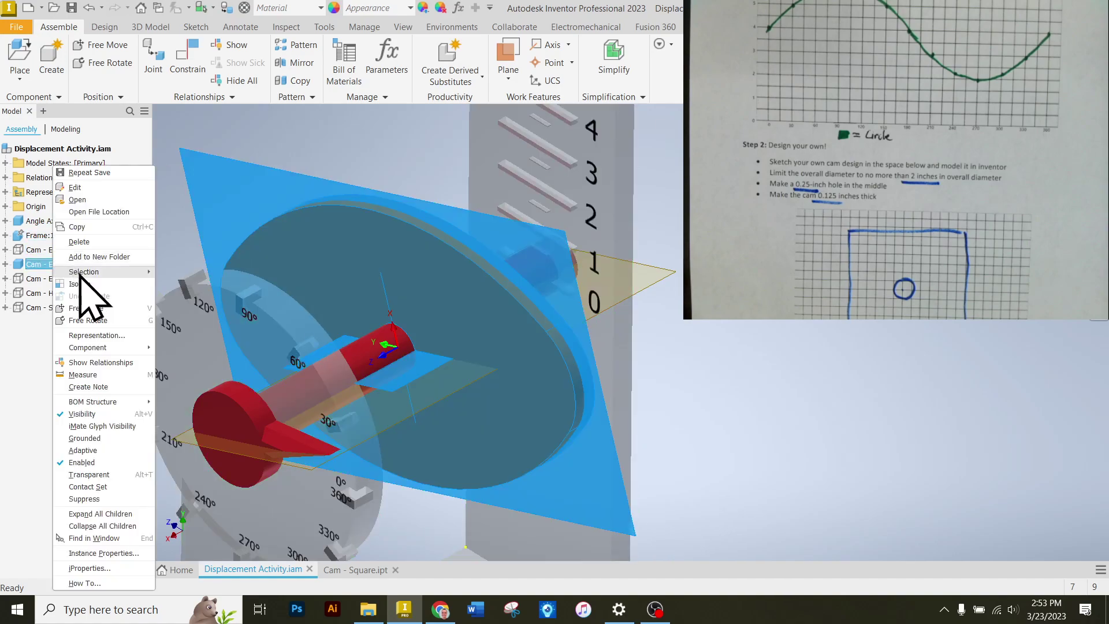
left_click(107, 413)
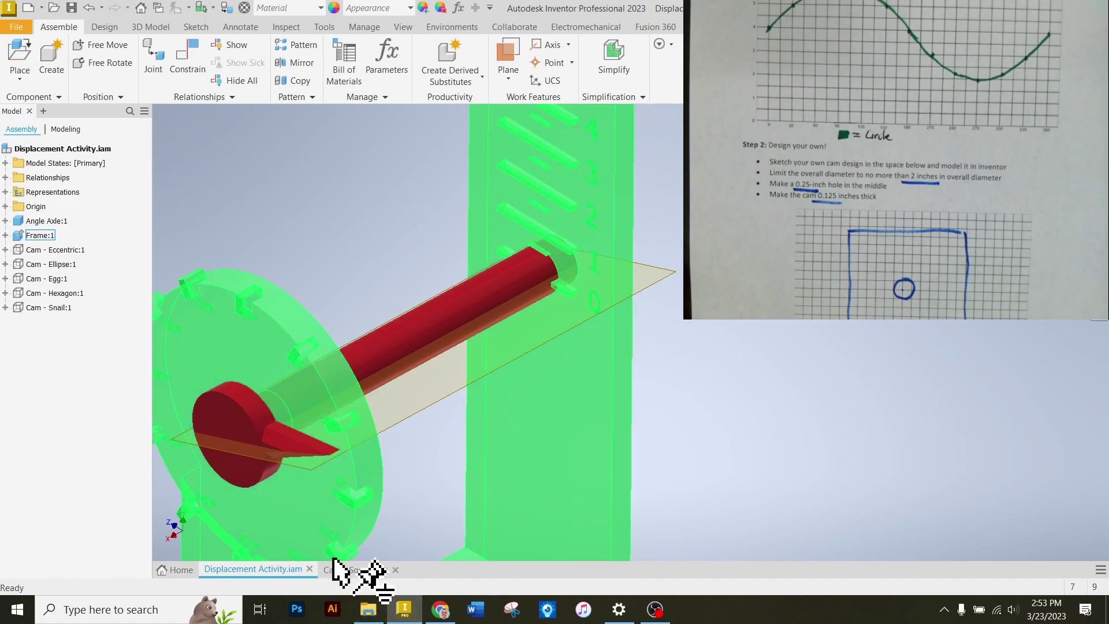
- Create UCS1 in Cam - Square with its origin at the hole's centre
left_click(355, 569)
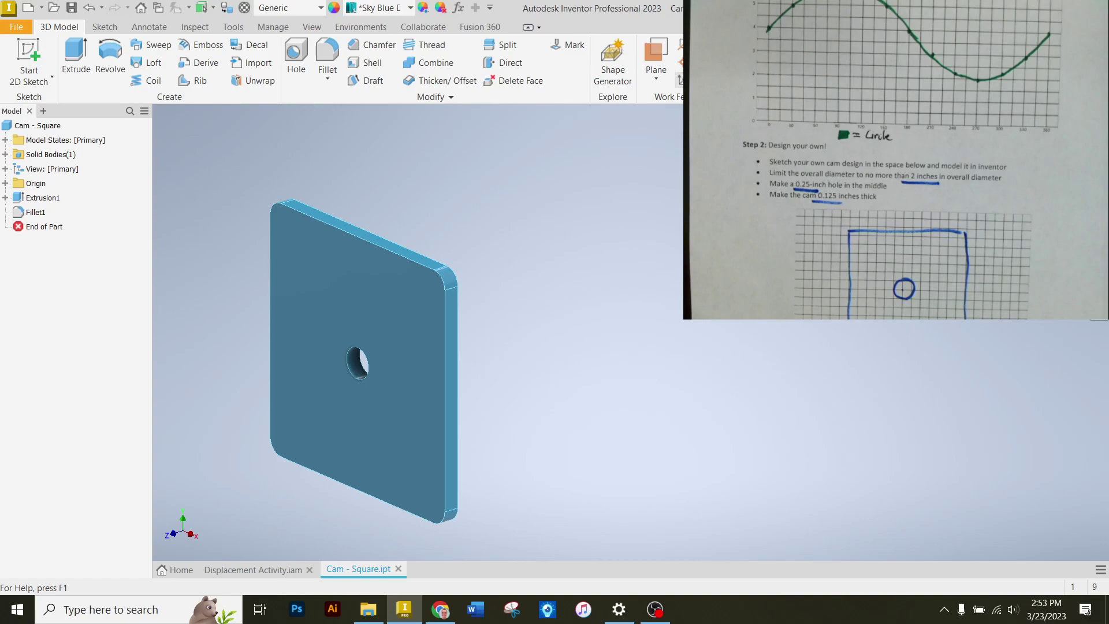
left_click(681, 81)
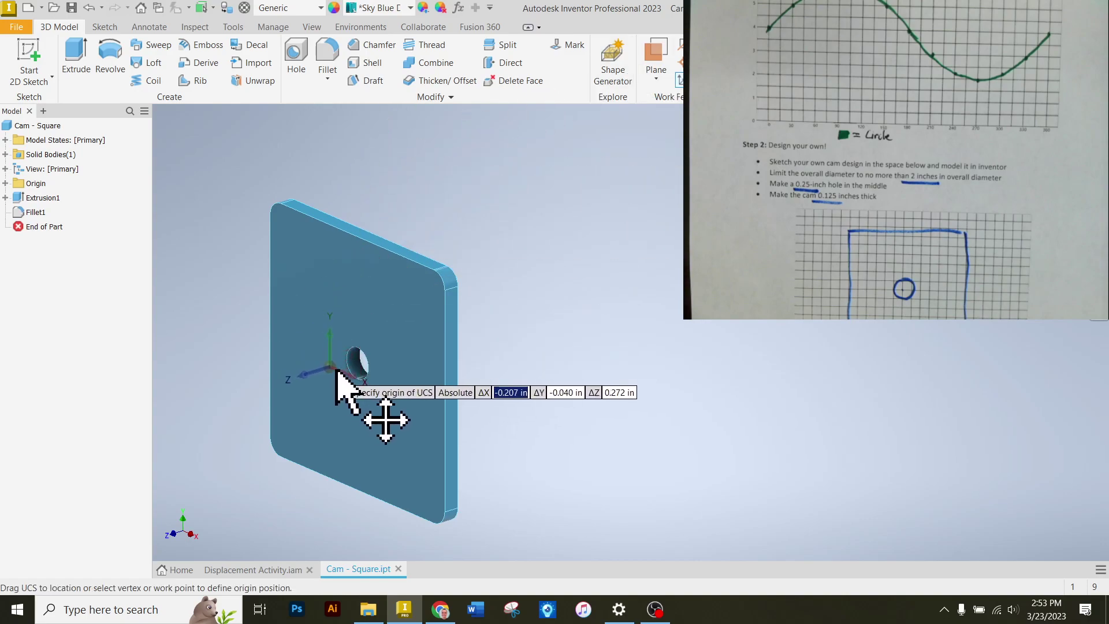
left_click(355, 365)
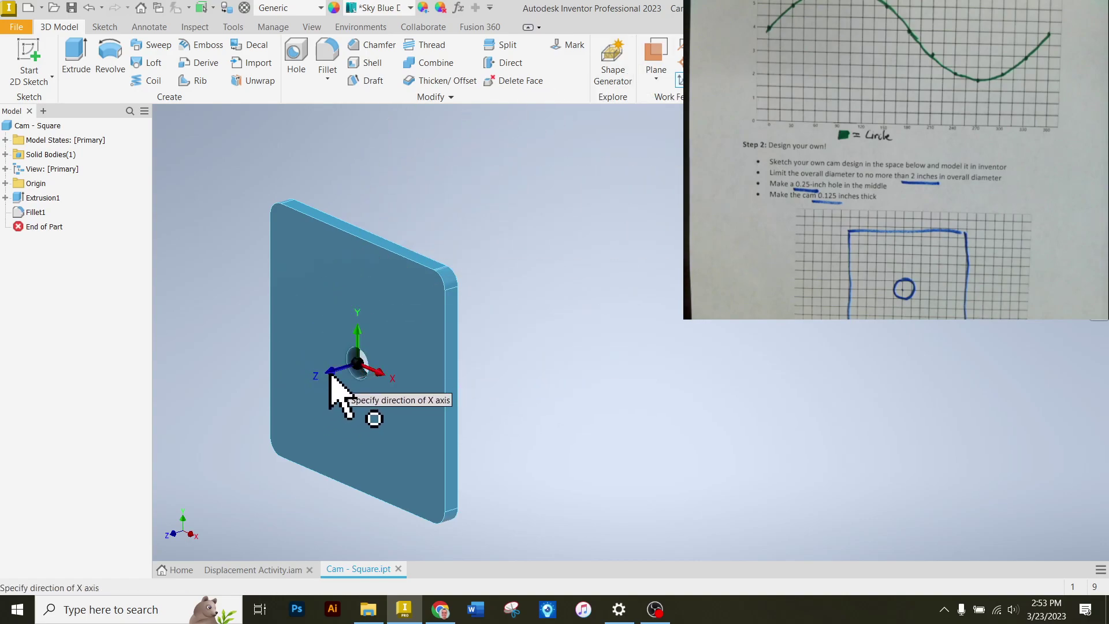
right_click(393, 359)
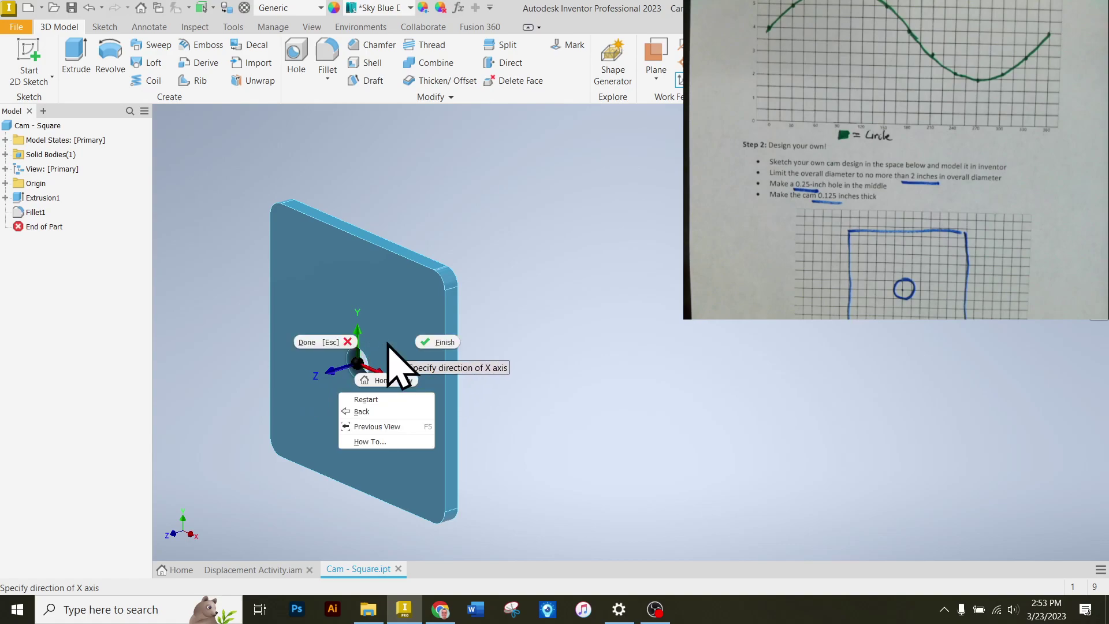
left_click(430, 343)
- Expand UCS1 and make its YZ Plane visible in the view
scroll(354, 358, "down", 5)
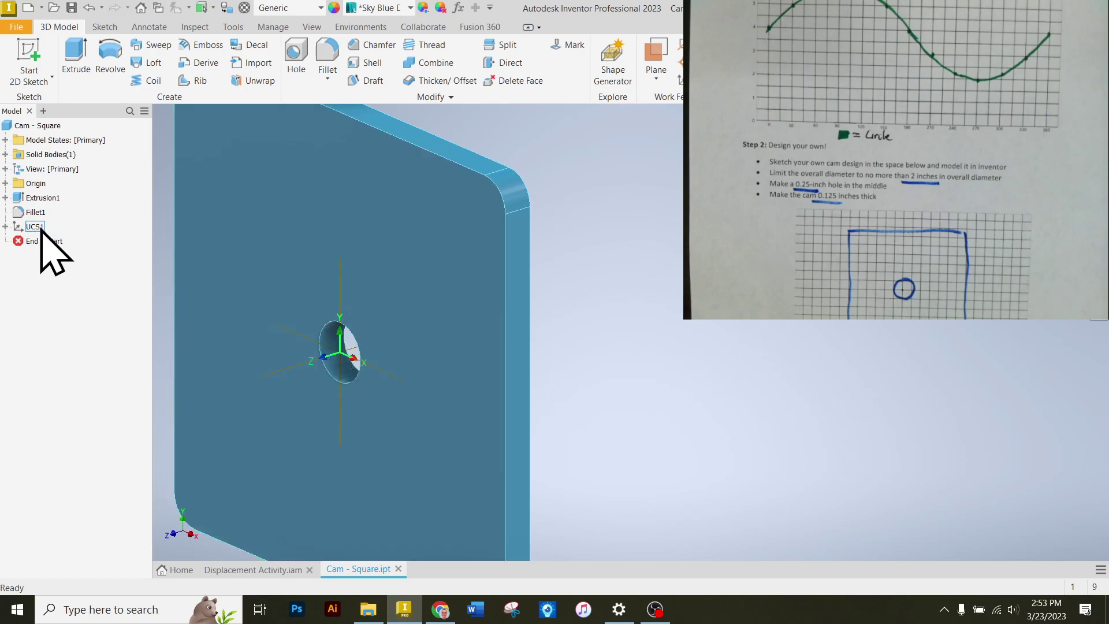
left_click(5, 227)
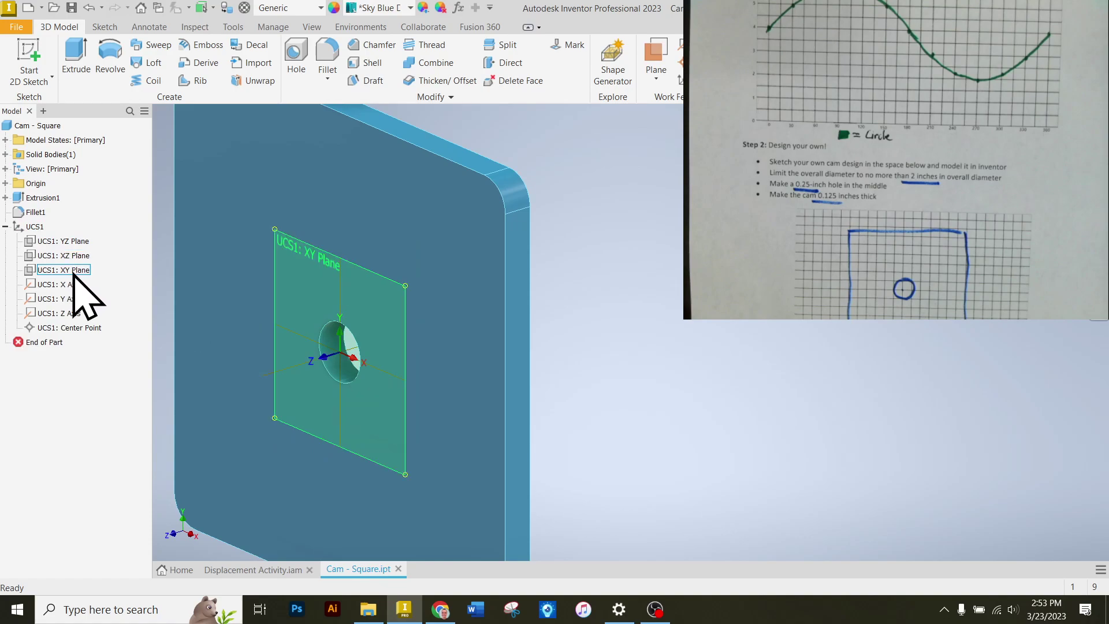
right_click(73, 244)
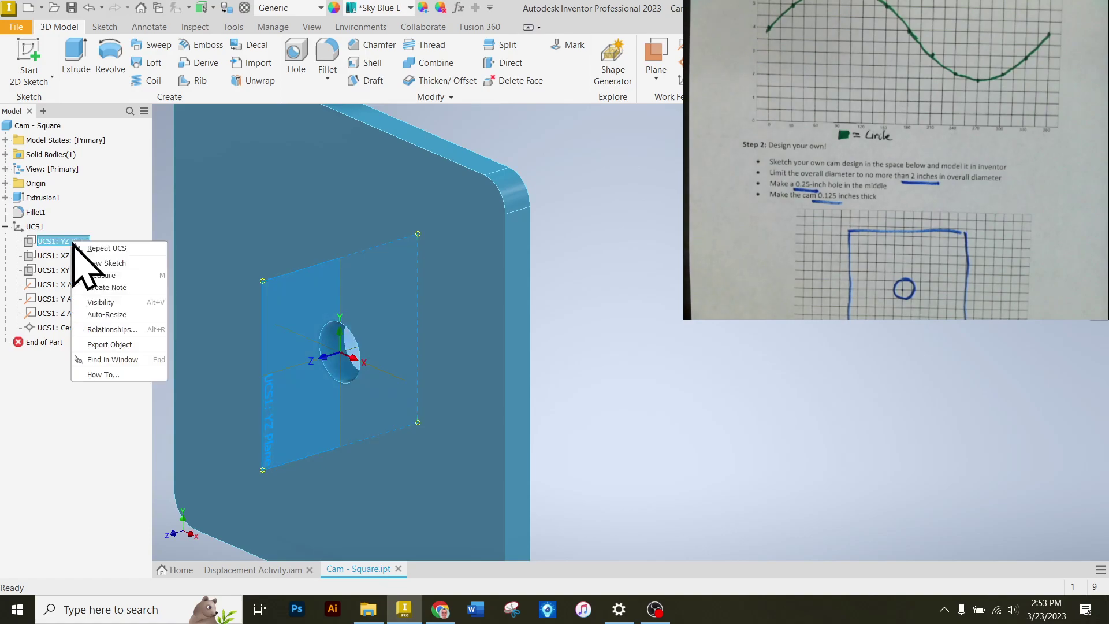
left_click(117, 304)
scroll(205, 303, "up", 2)
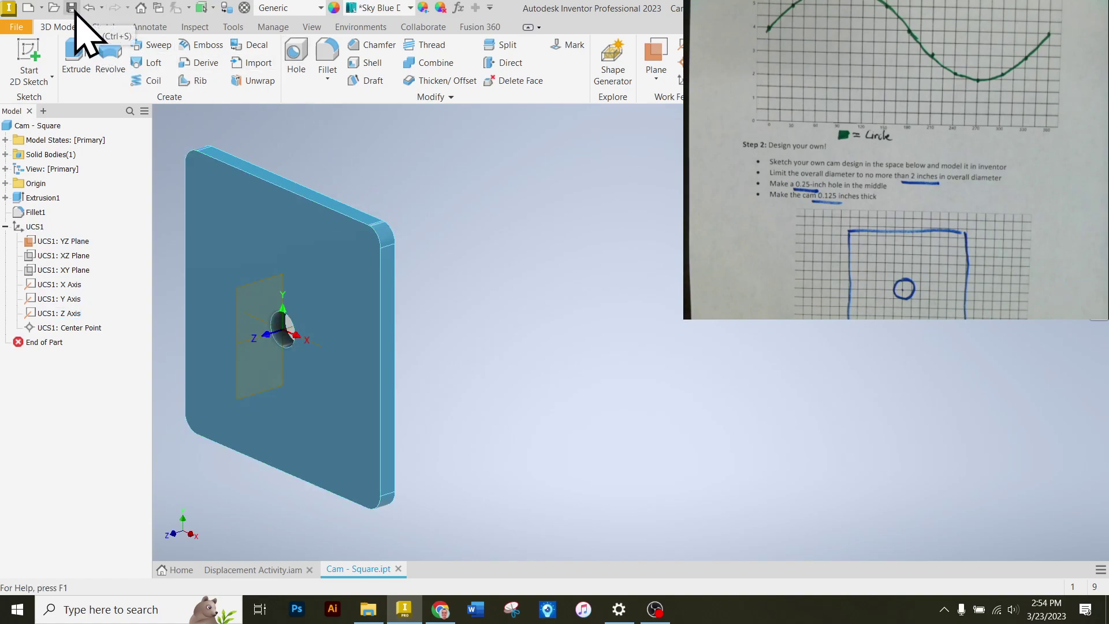
- Place a single Cam - Square instance into the Displacement Activity assembly
left_click(287, 571)
scroll(597, 455, "down", 3)
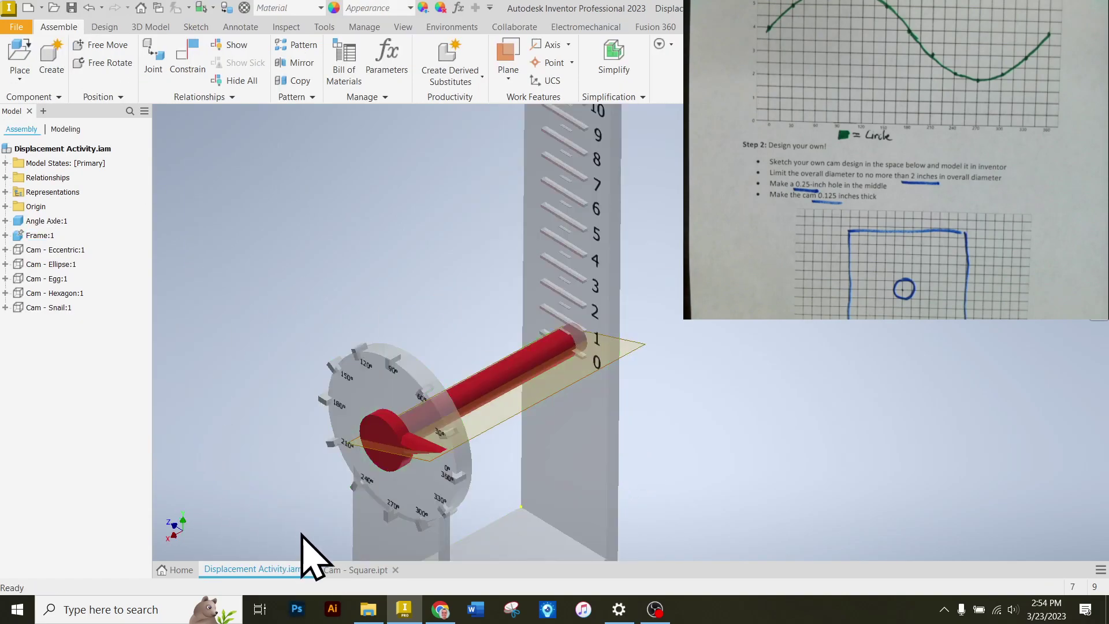
left_click(10, 58)
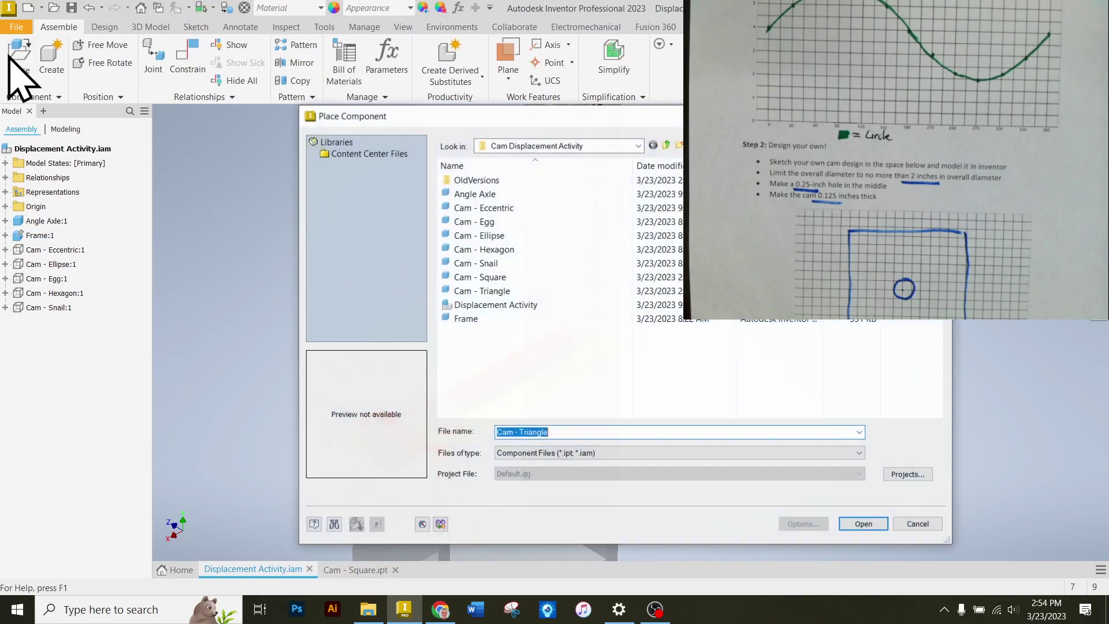
left_click_drag(557, 117, 320, 107)
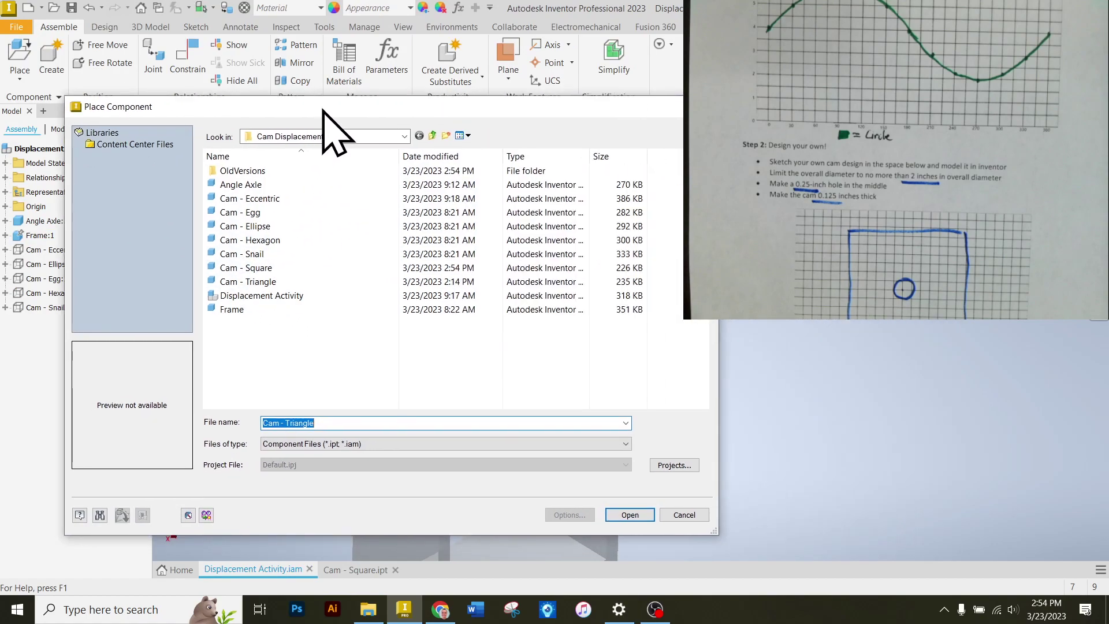
left_click(261, 281)
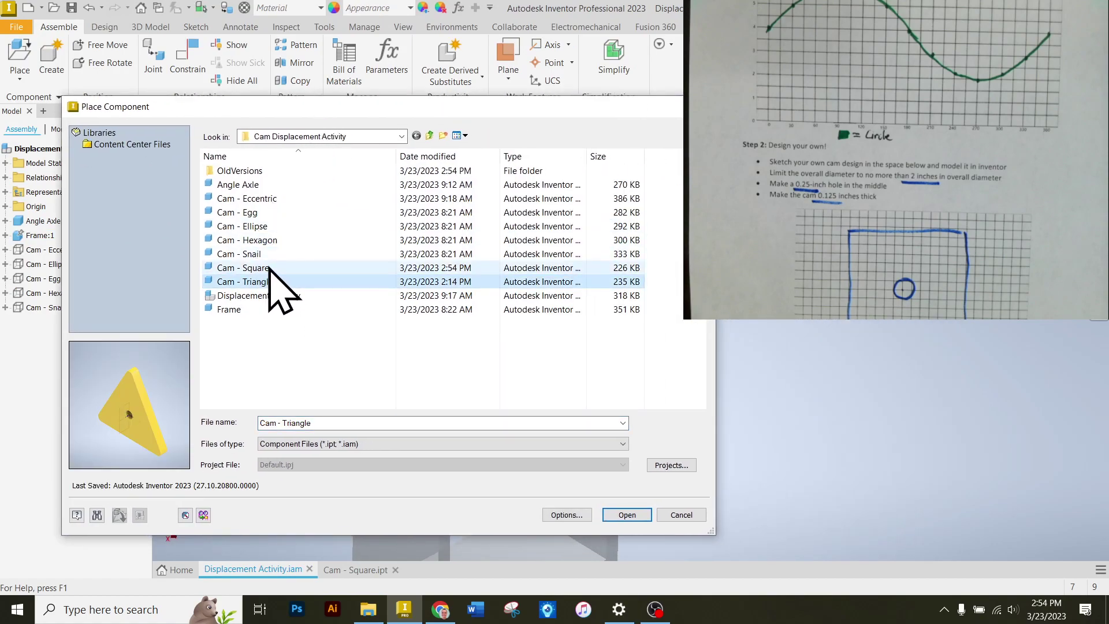
left_click(272, 268)
left_click(628, 512)
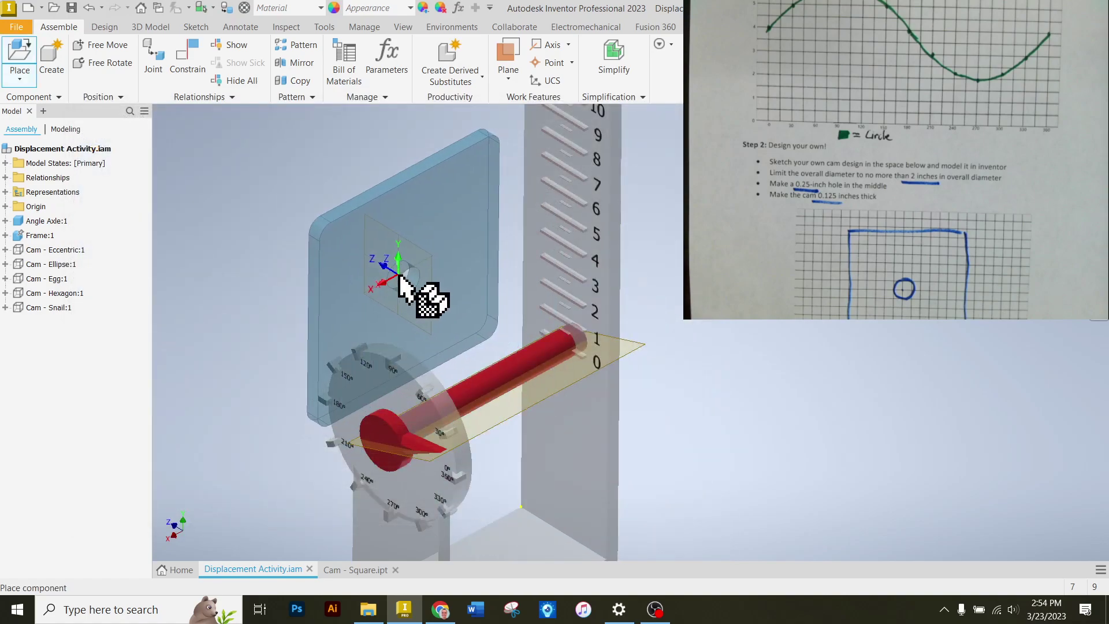
left_click(319, 260)
right_click(202, 173)
left_click(247, 185)
scroll(309, 240, "down", 4)
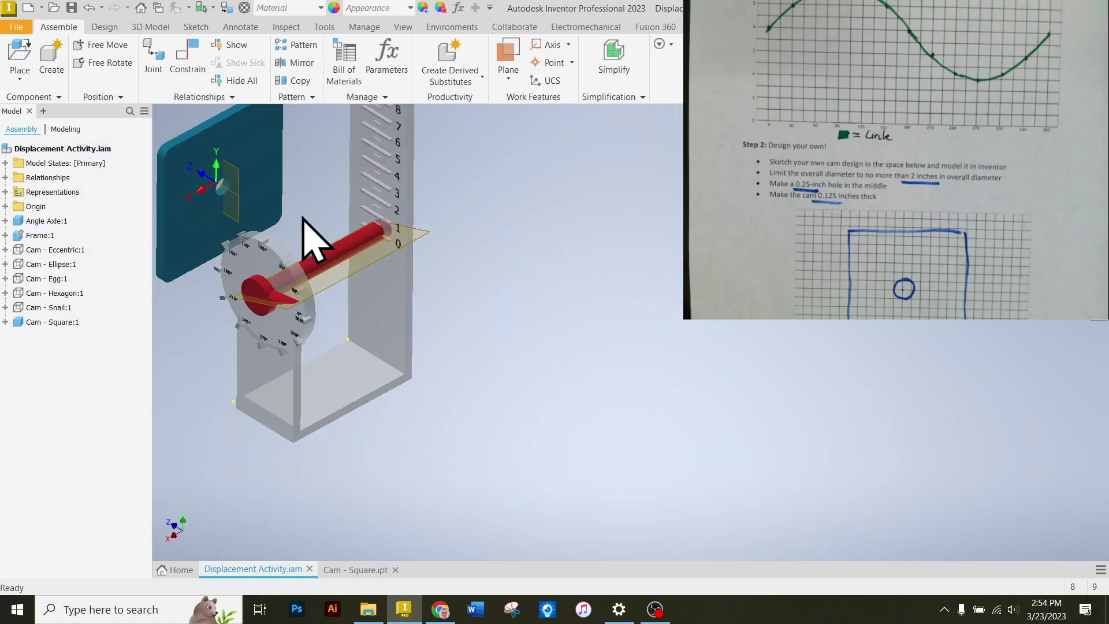
scroll(297, 259, "up", 3)
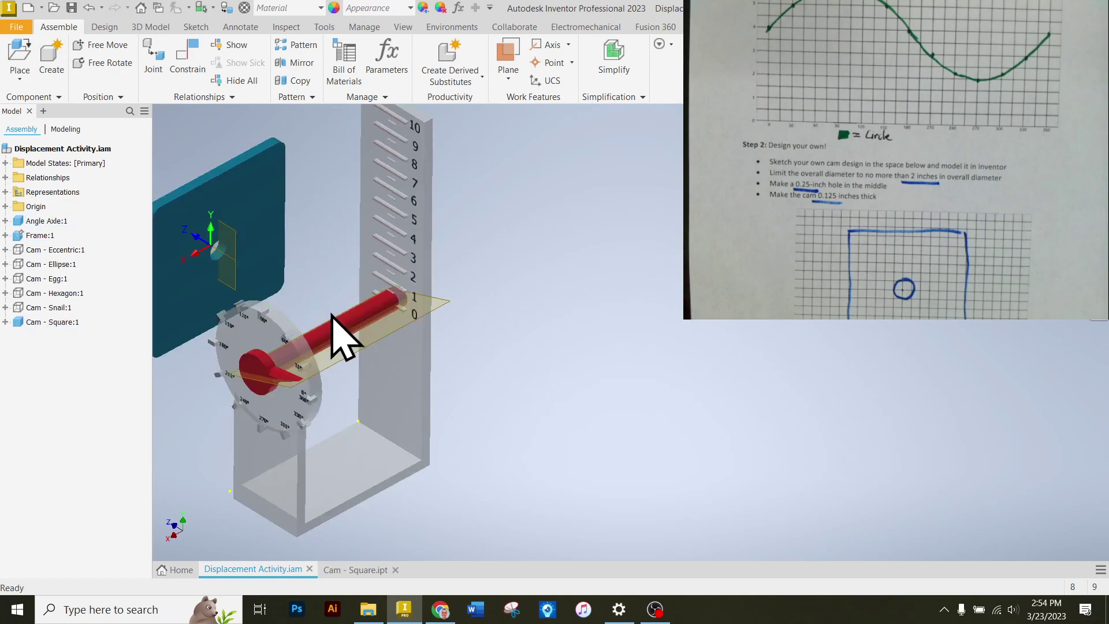
- Mate the cam's hole axis to the axle axis
left_click(180, 58)
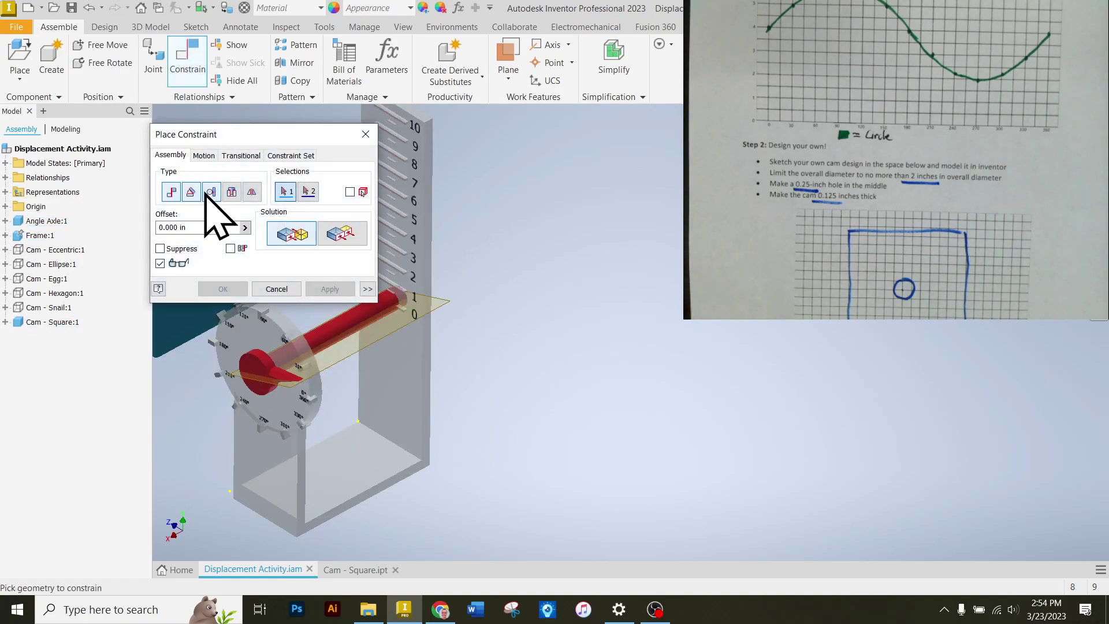
left_click_drag(251, 133, 266, 373)
scroll(217, 250, "up", 3)
scroll(386, 242, "down", 2)
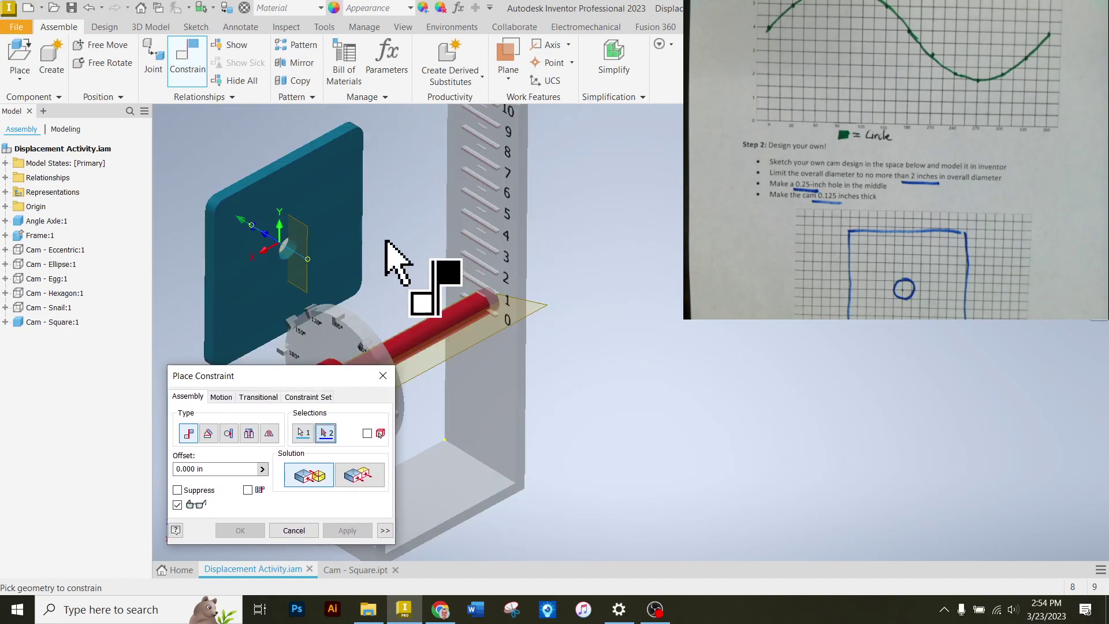
scroll(398, 312, "up", 1)
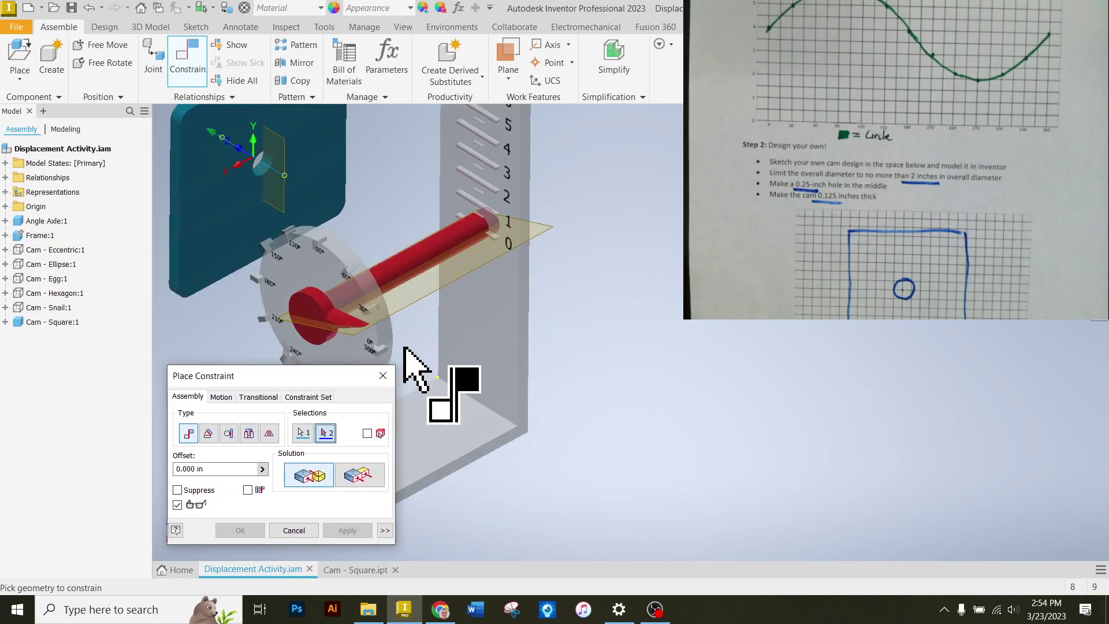
left_click(404, 268)
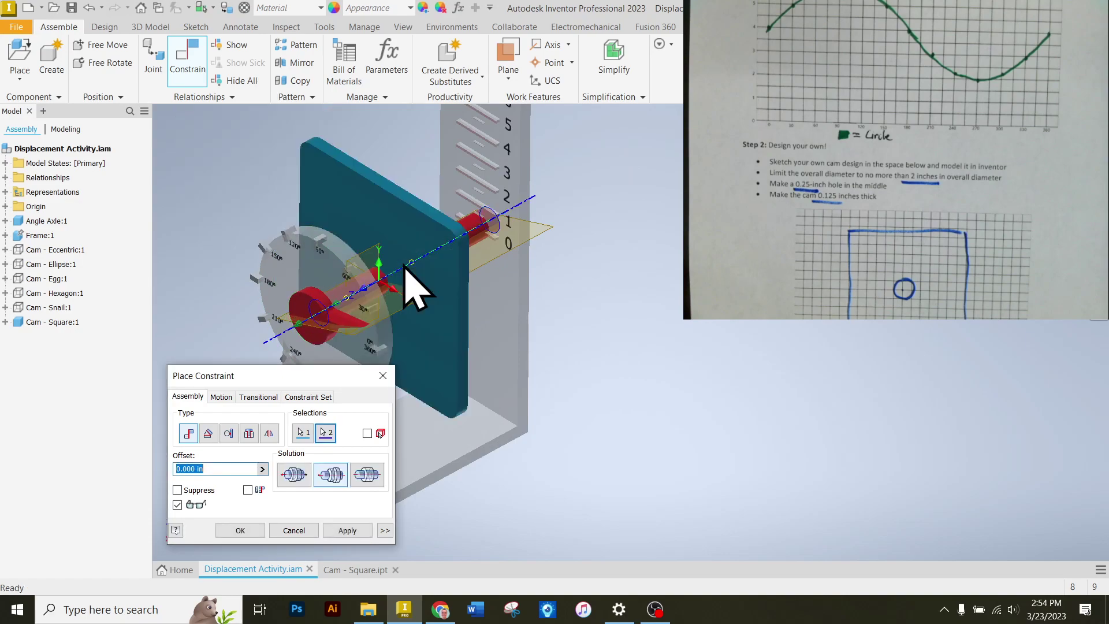
left_click(347, 529)
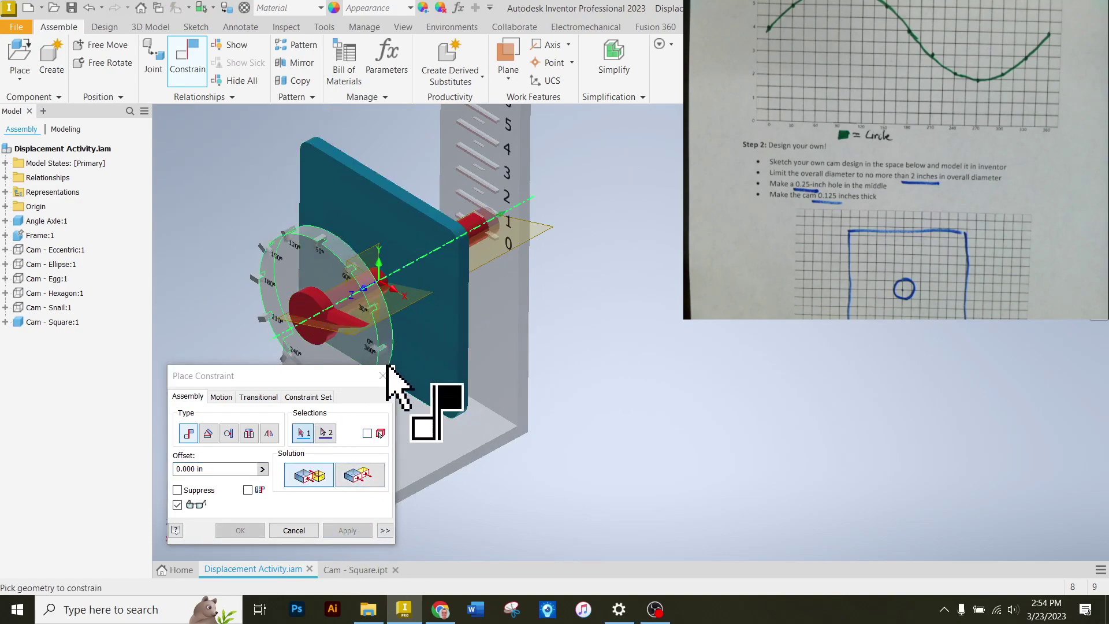
left_click(292, 530)
- Rotate the angle axle to test the cam, then orbit the assembly
left_click_drag(354, 346, 345, 282)
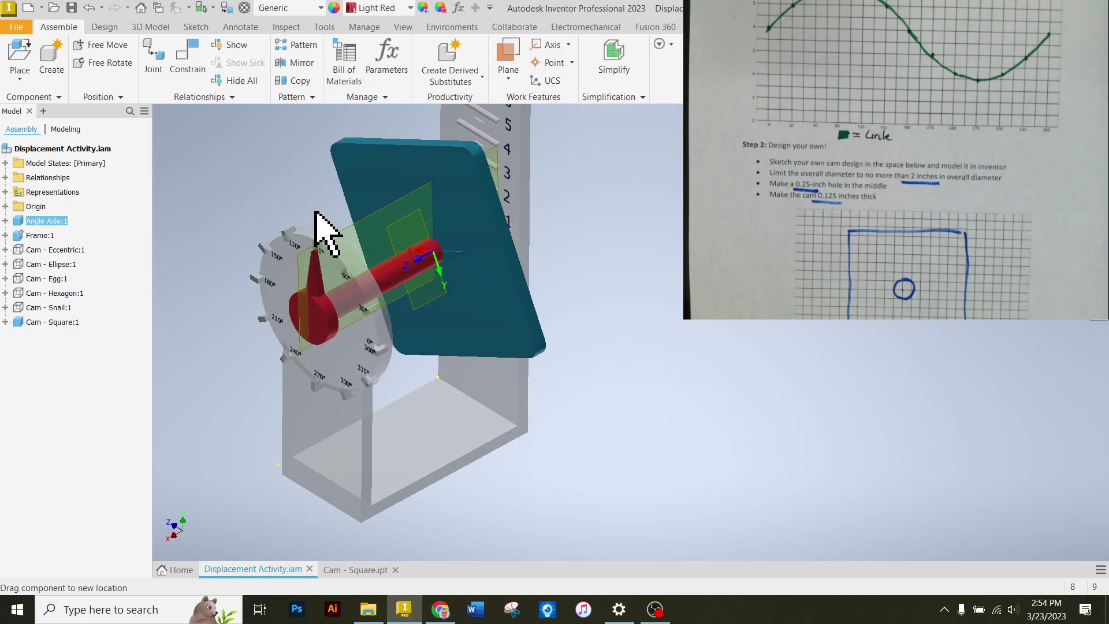
left_click_drag(313, 209, 330, 257)
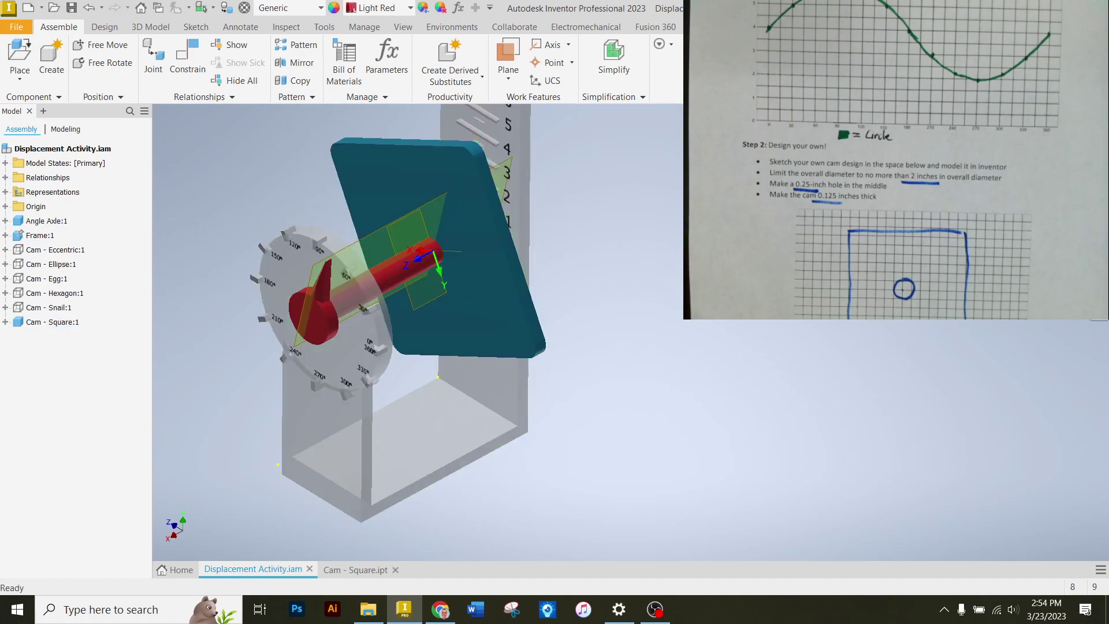
middle_click_drag(405, 242, 468, 214, "shift")
scroll(433, 208, "up", 3)
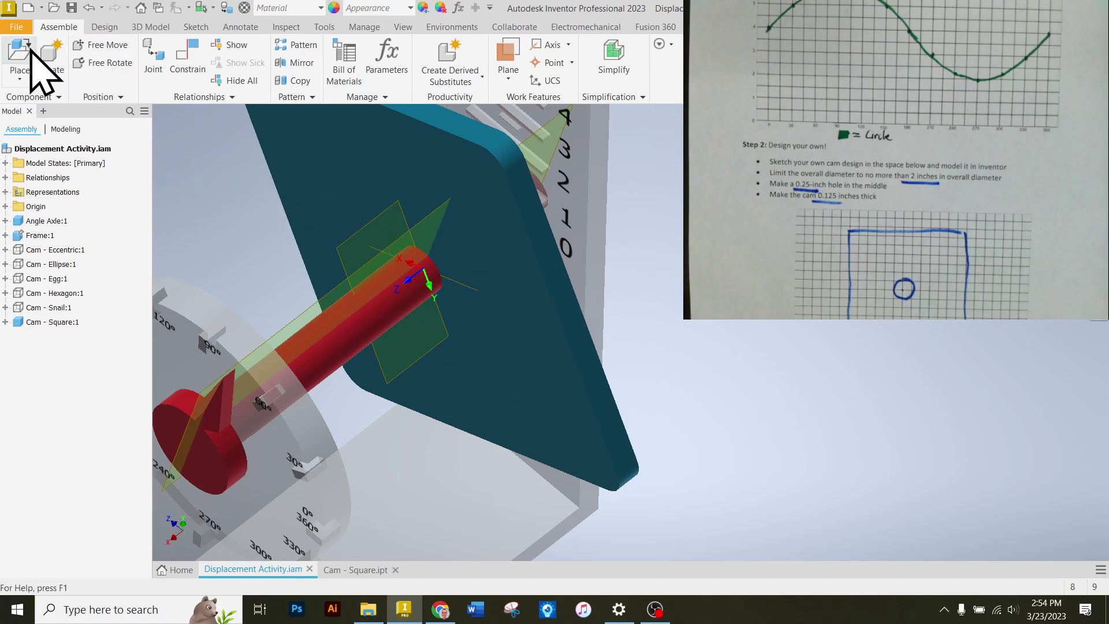
- Align the cam's UCS plane with the angle axle plane
left_click(186, 65)
left_click(354, 248)
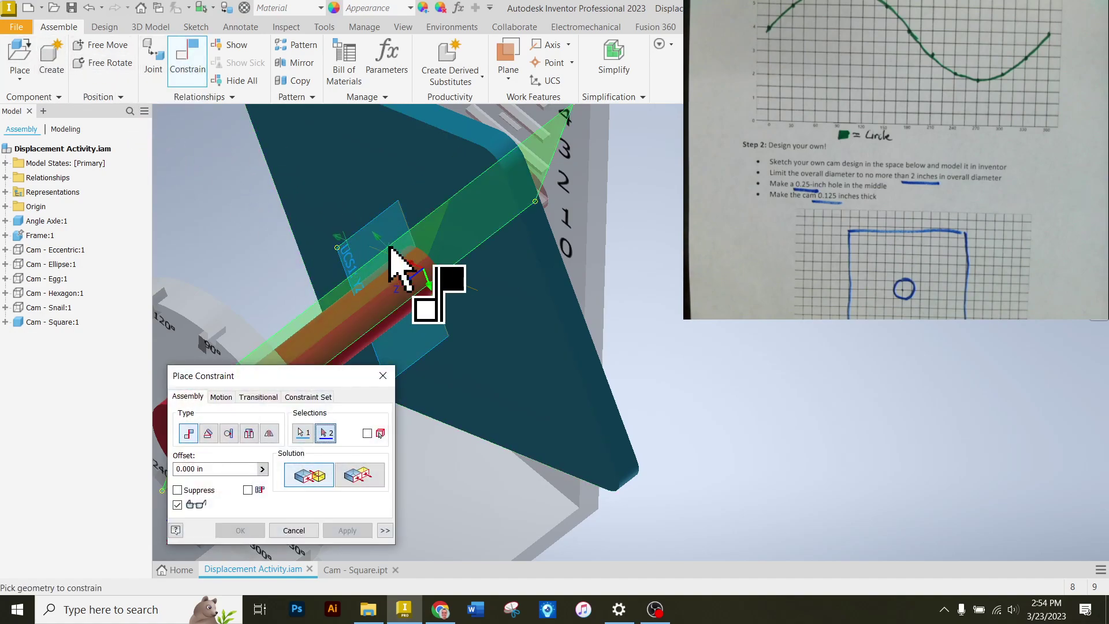
left_click(396, 249)
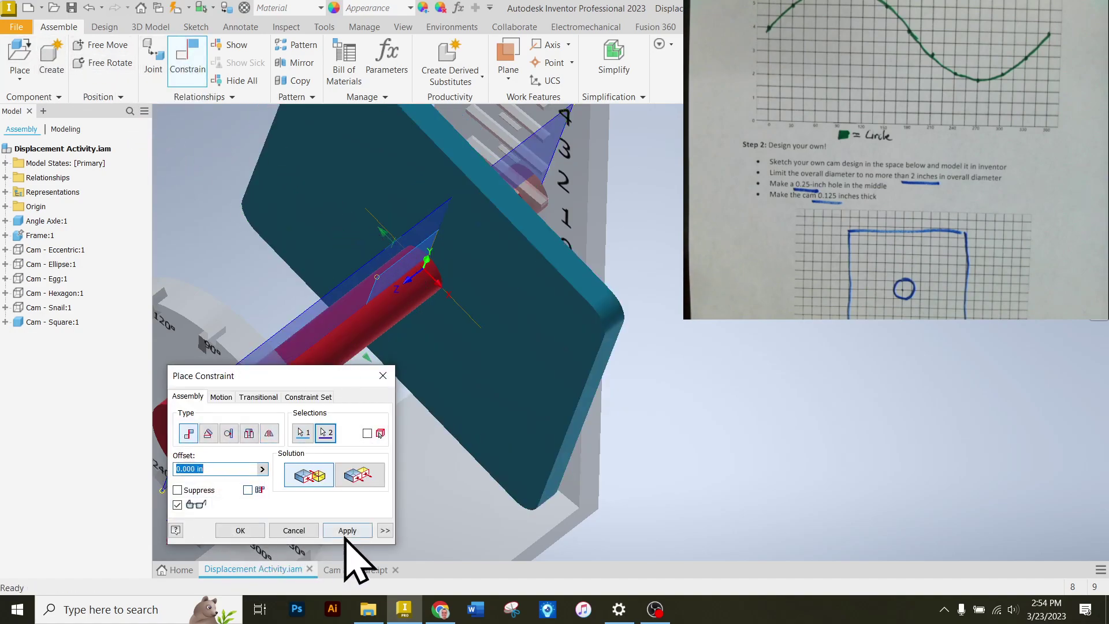
left_click(346, 531)
left_click(293, 528)
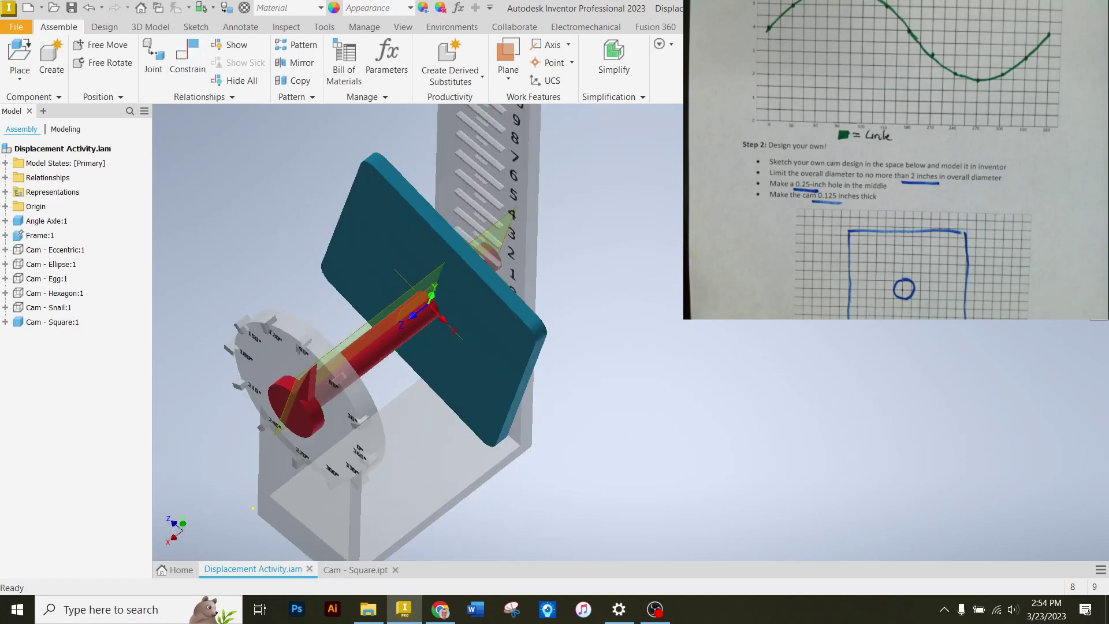
- Look along the axle and turn the square cam with the axle, pointer ending near 330°
key("F5")
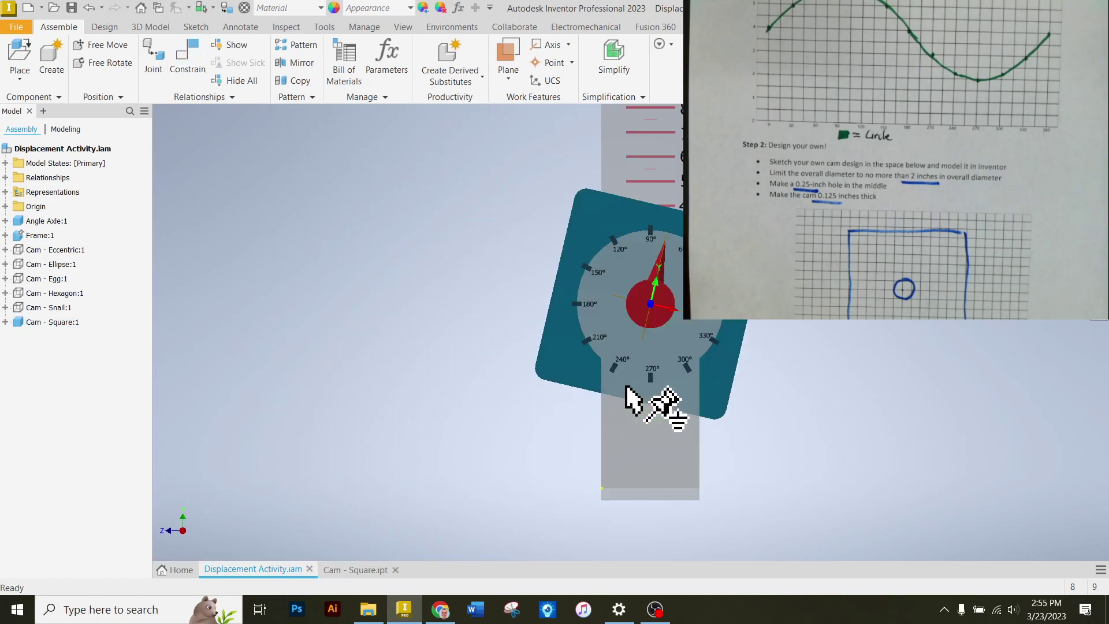
left_click_drag(673, 265, 705, 208)
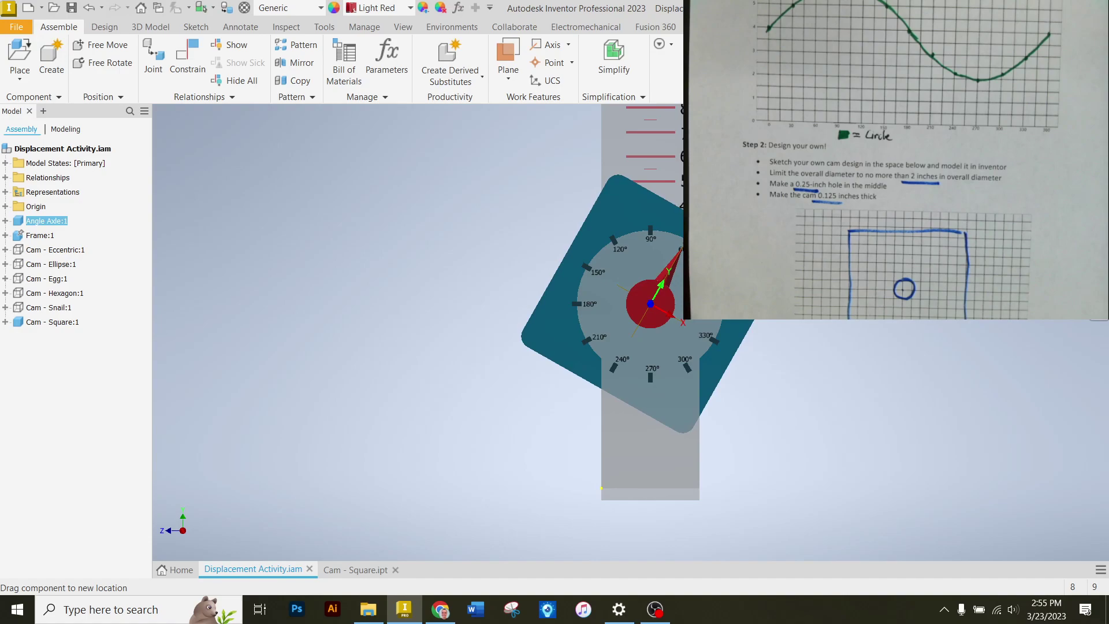
left_click_drag(704, 208, 569, 215)
scroll(263, 324, "up", 2)
scroll(263, 324, "up", 1)
scroll(421, 366, "down", 5)
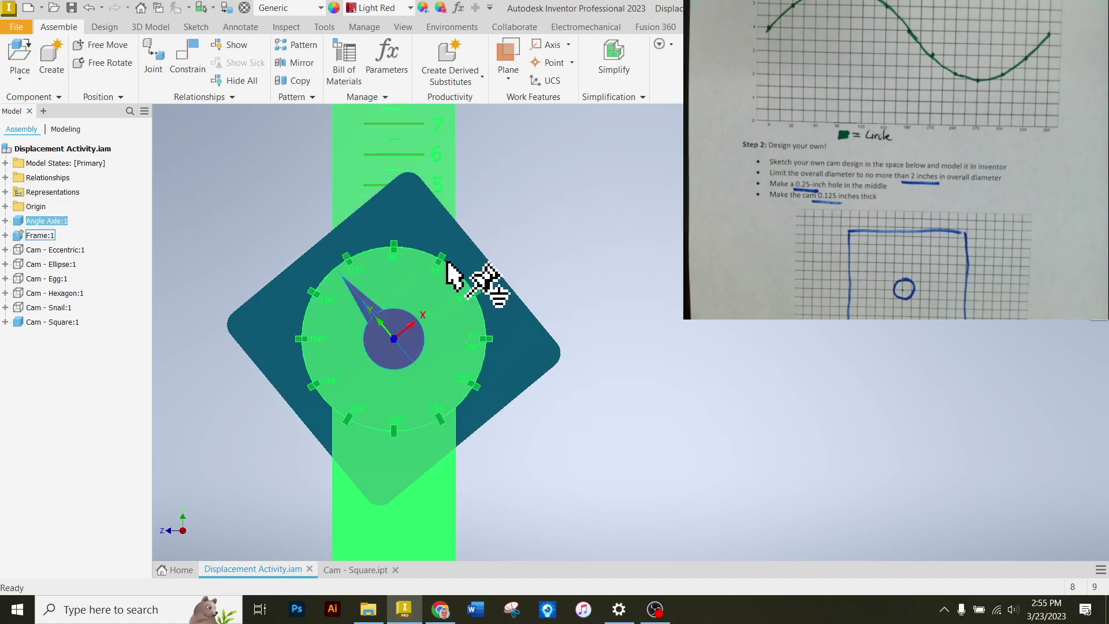
left_click_drag(353, 284, 553, 160)
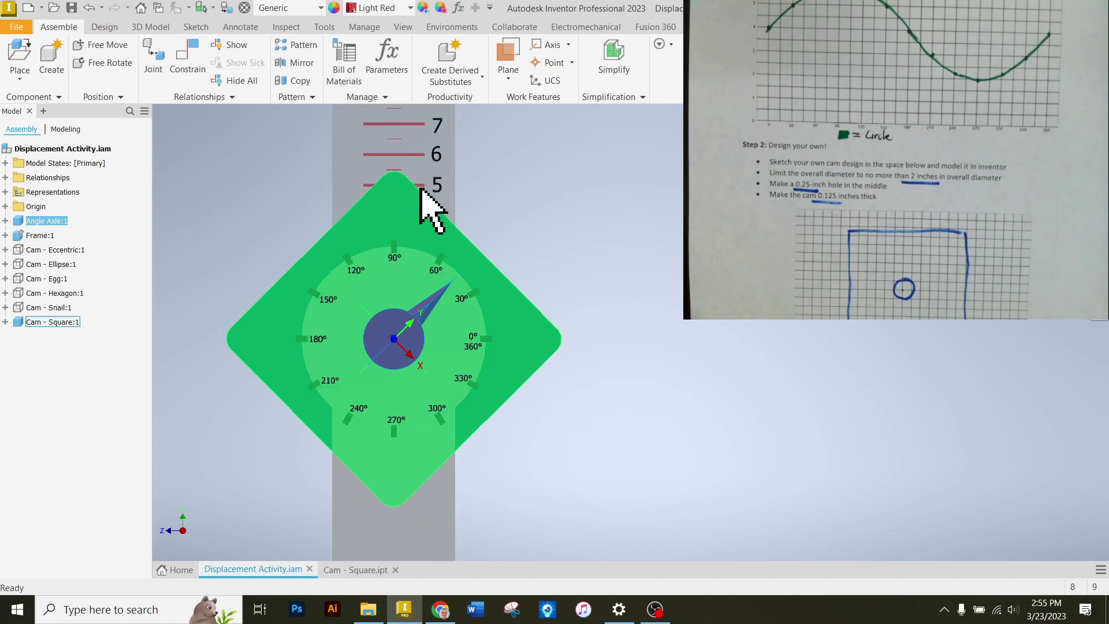
left_click_drag(456, 292, 531, 416)
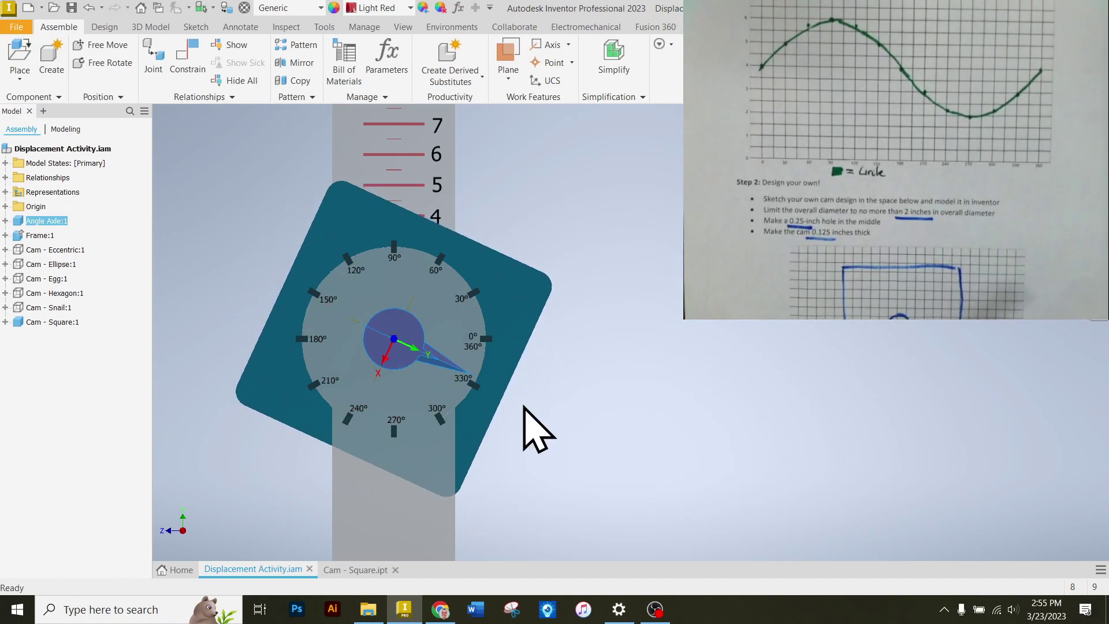
- Turn the cam pointer from 0° through the intermediate angle marks to 180°
left_click_drag(463, 391, 494, 345)
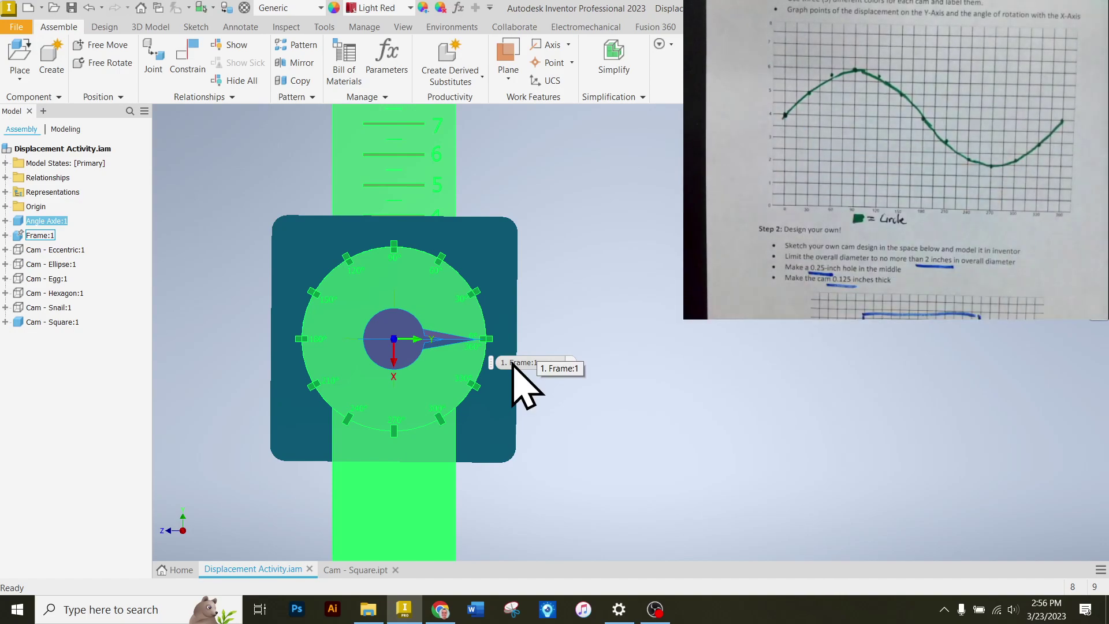
left_click_drag(513, 364, 495, 287)
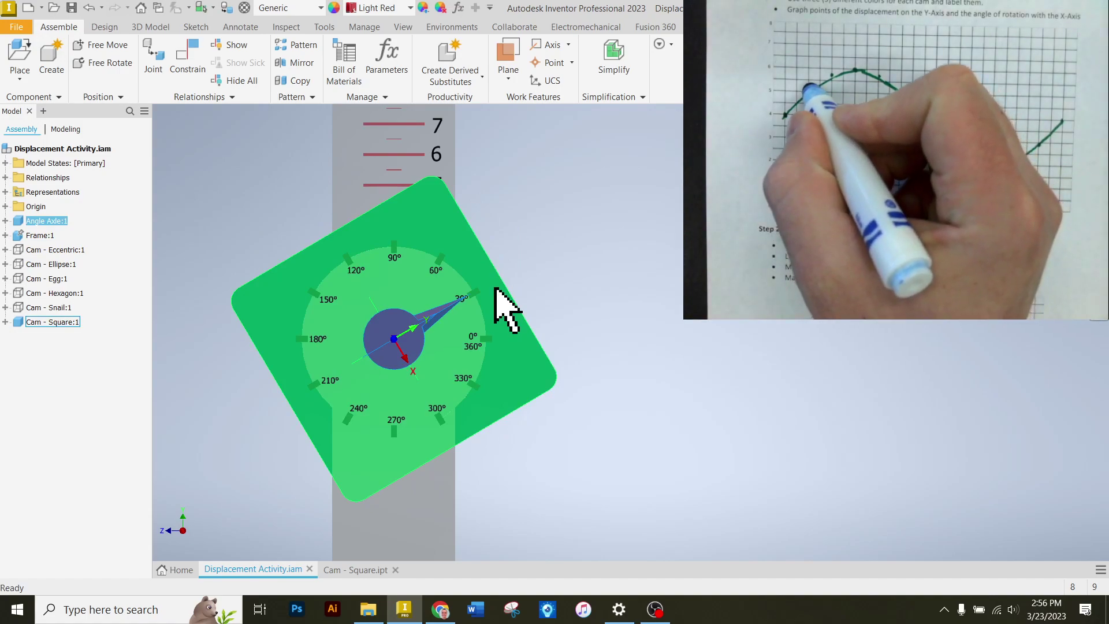
left_click_drag(494, 287, 473, 267)
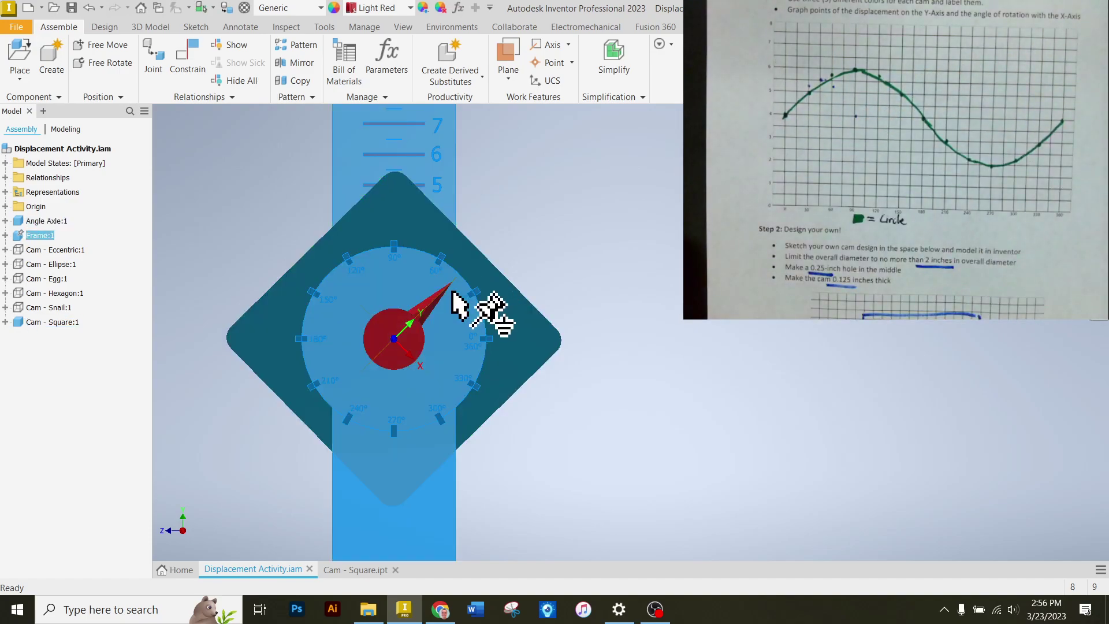
left_click(462, 309)
left_click_drag(451, 287, 233, 322)
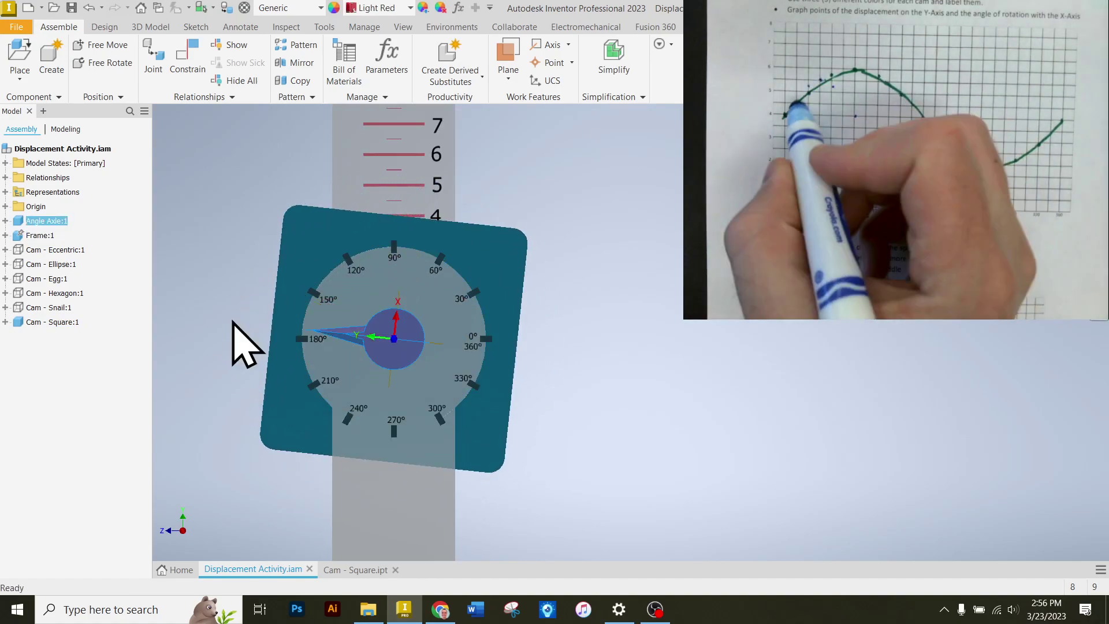